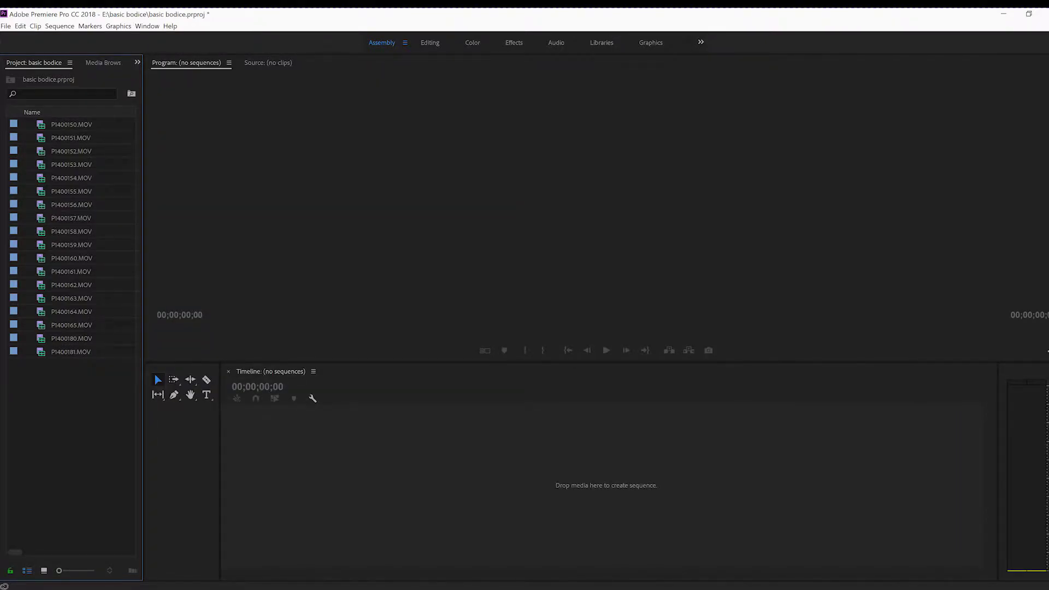
Create a project bin named "Video footage" and move all the imported MOV clips into it.
left_click_drag(144, 305, 240, 306)
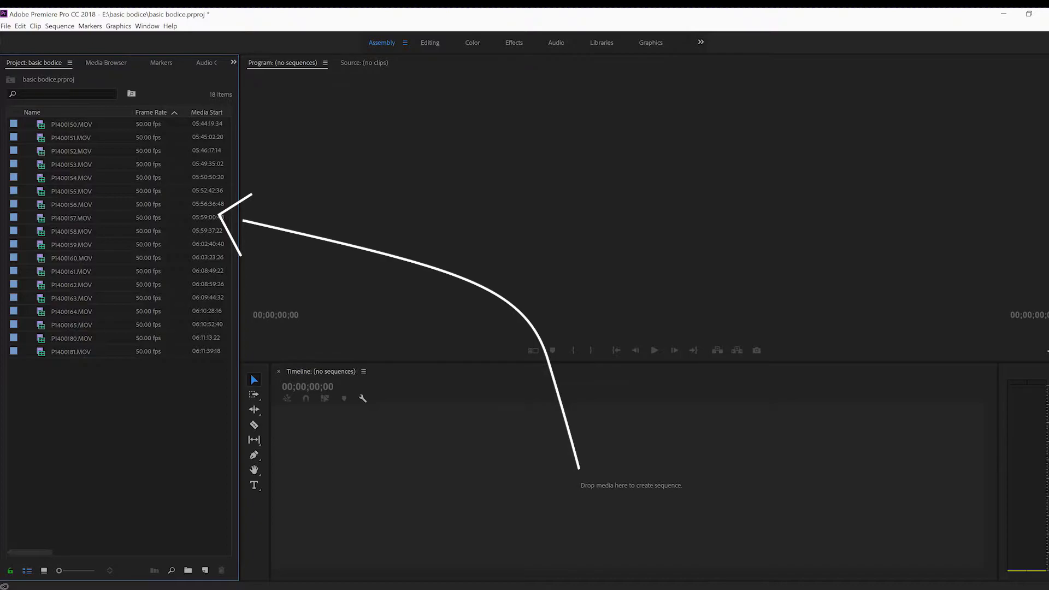
left_click(188, 570)
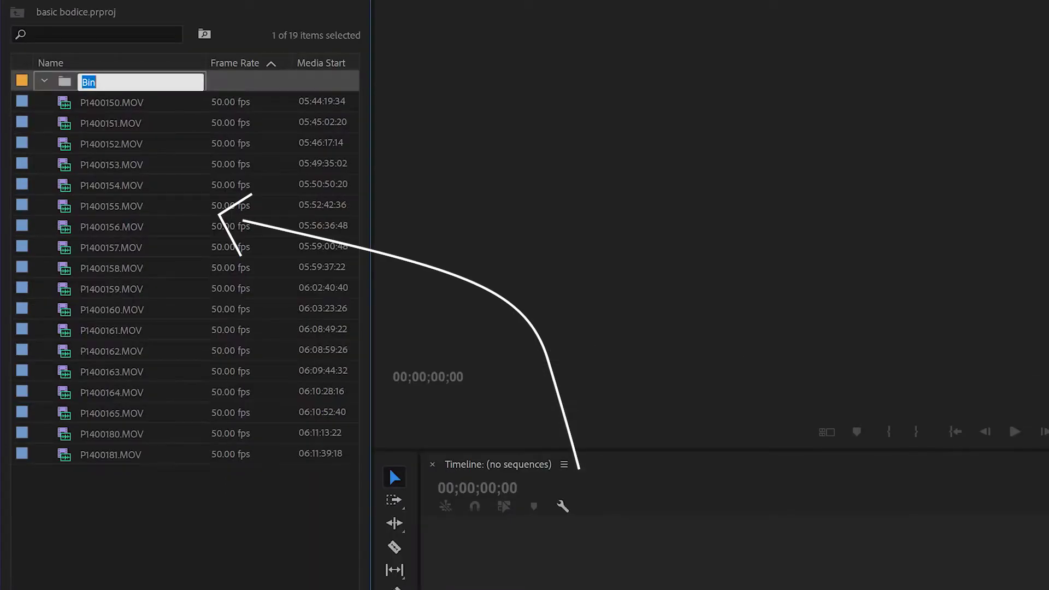
type("V")
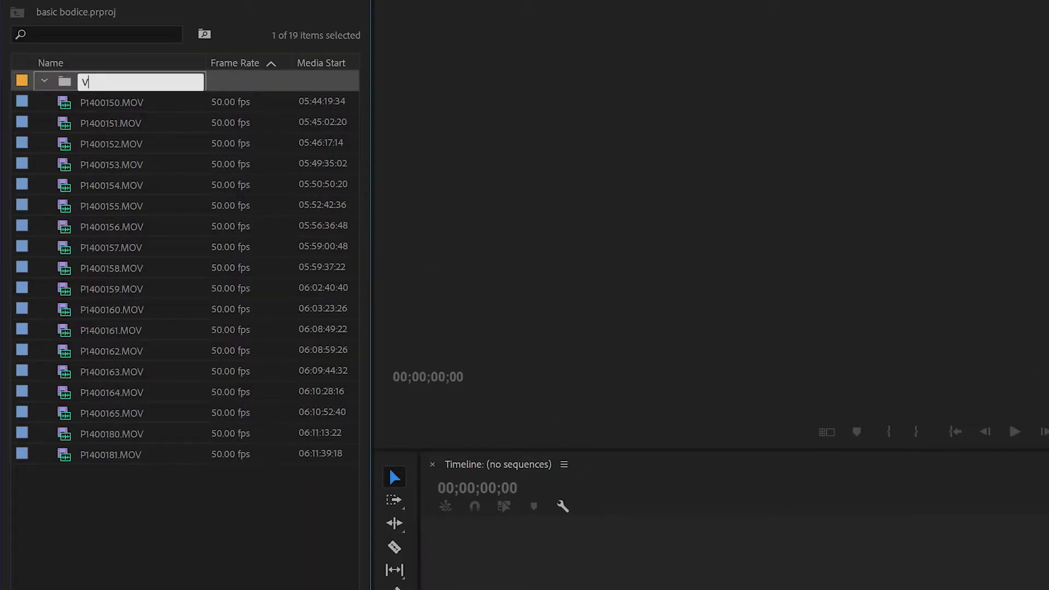
type("ideo footage")
key("Tab")
left_click_drag(242, 528, 93, 112)
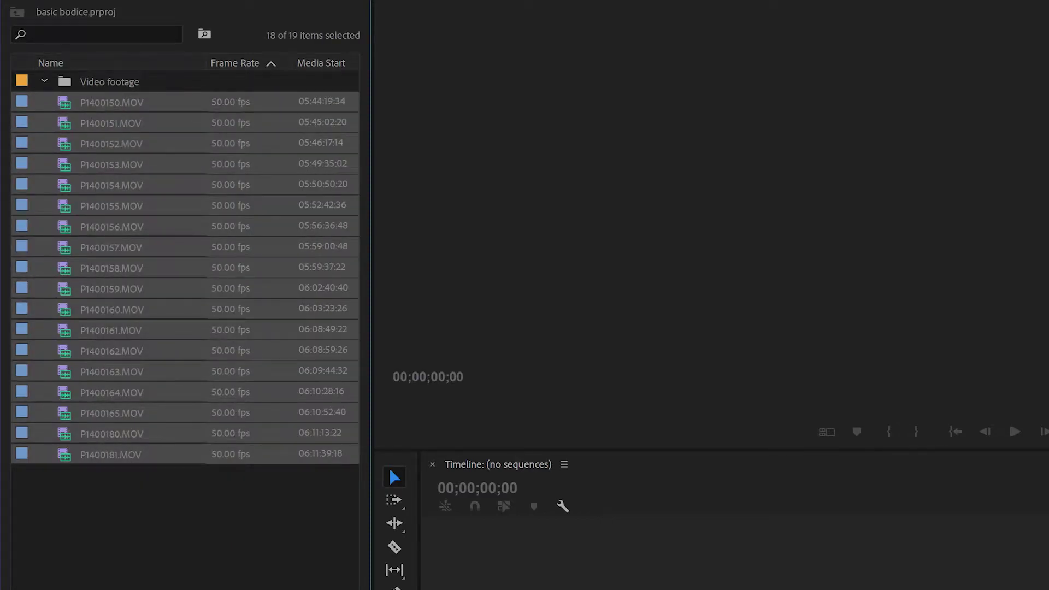
left_click_drag(104, 103, 104, 82)
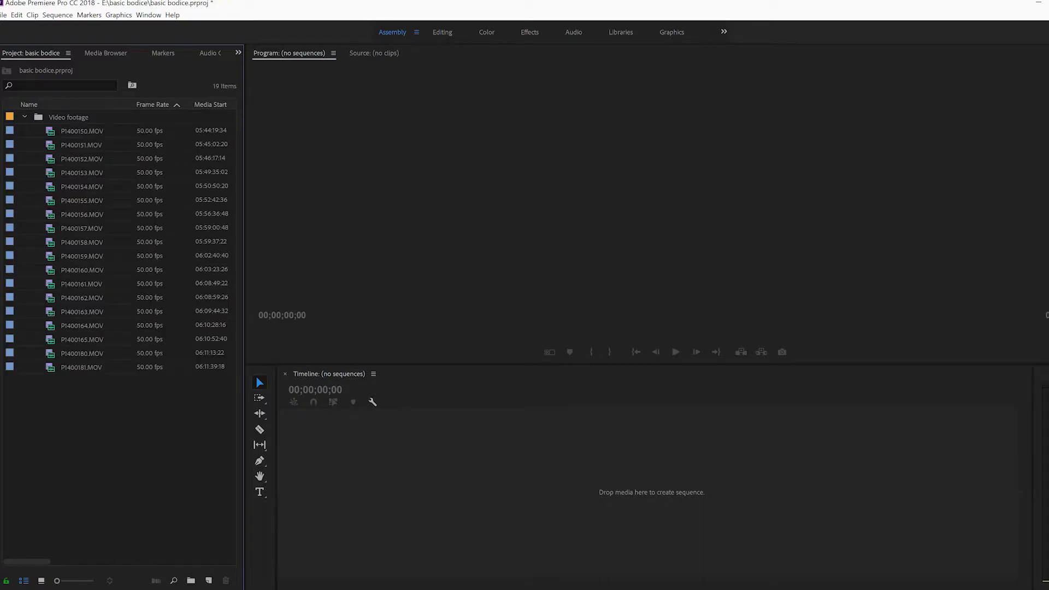
Create a new sequence from the clip P1400150.MOV and rename it "video sequence", with the footage bin collapsed.
right_click(90, 131)
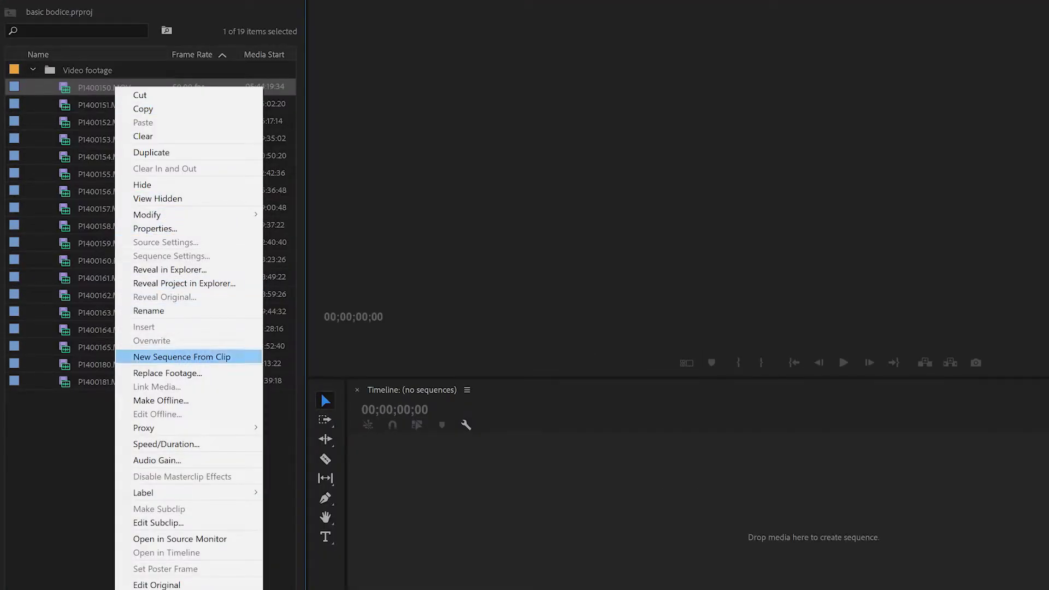
left_click(182, 356)
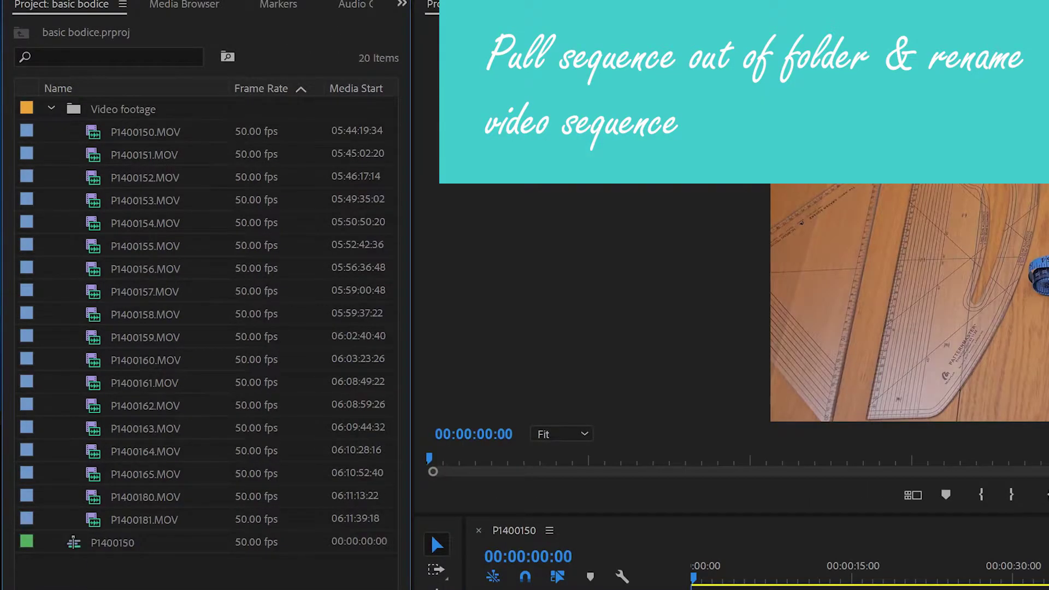
left_click(52, 109)
left_click(112, 132)
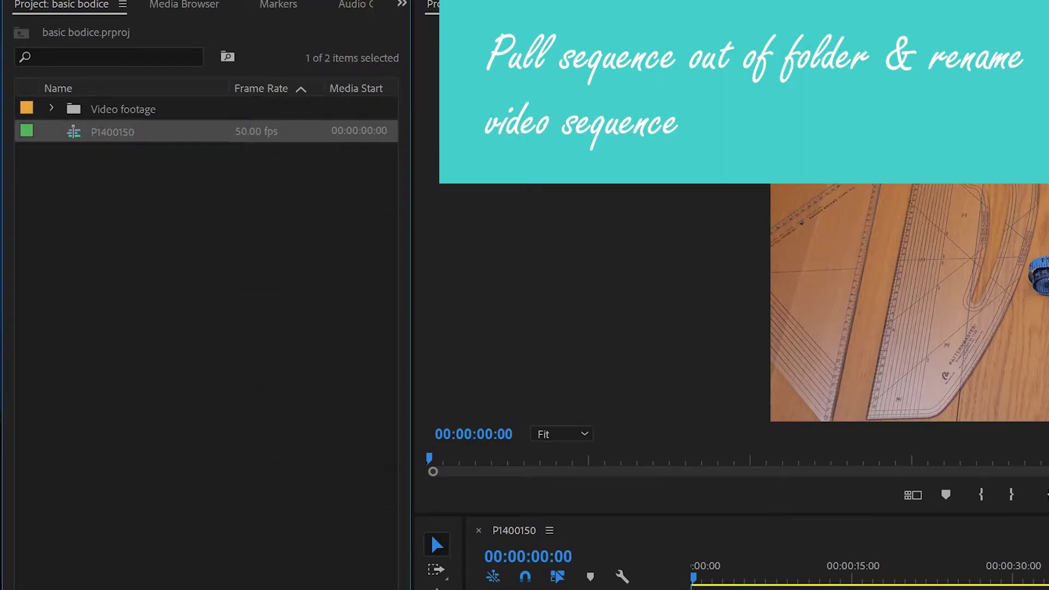
left_click(114, 132)
type("video")
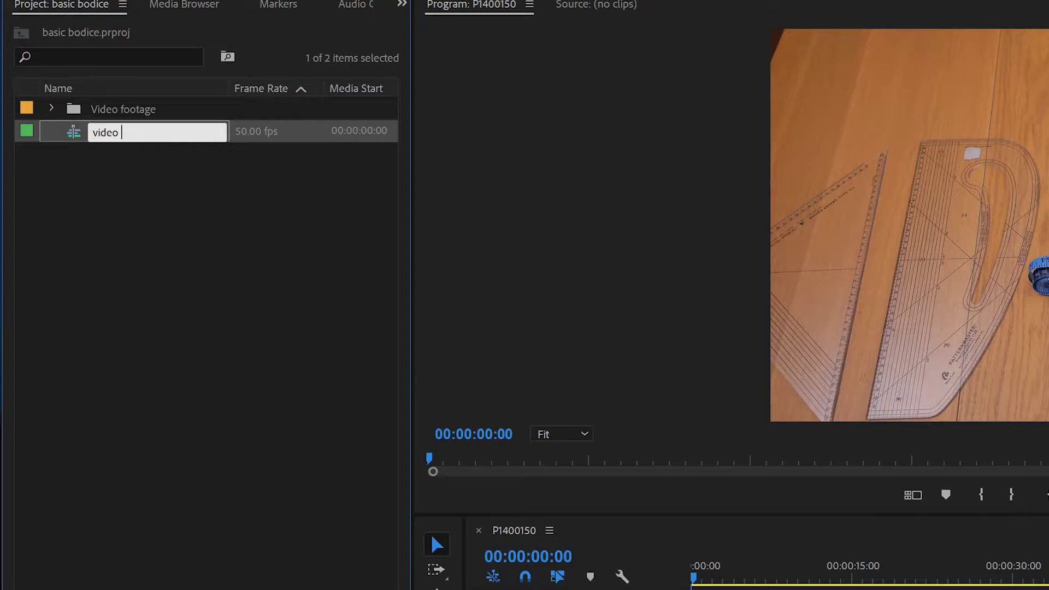
type(" sequence")
key("Return")
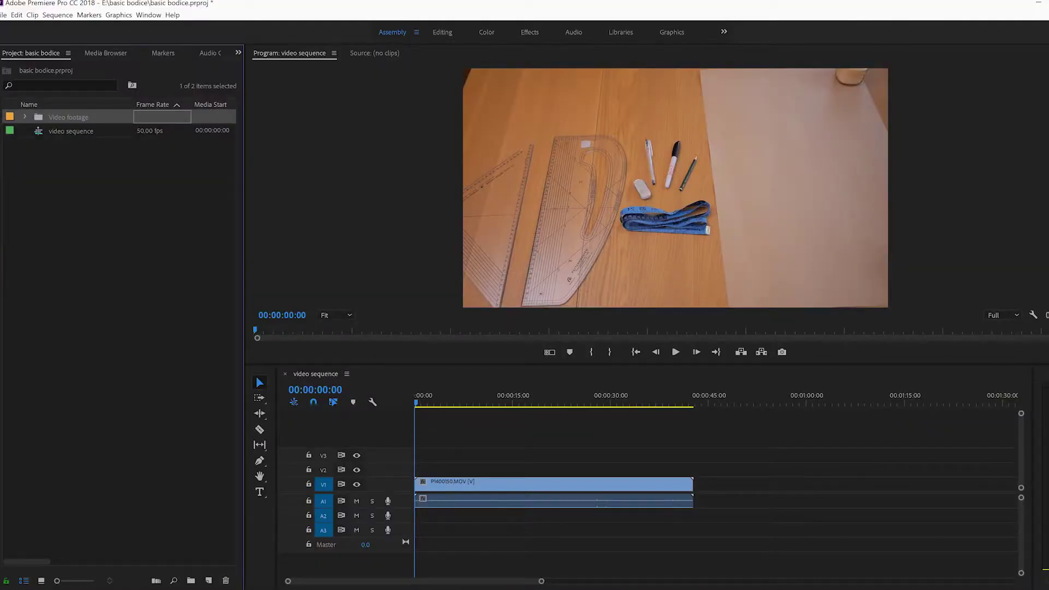
Open the video sequence and delete its existing clip, both video and audio, from the timeline.
left_click(180, 273)
double_click(38, 131)
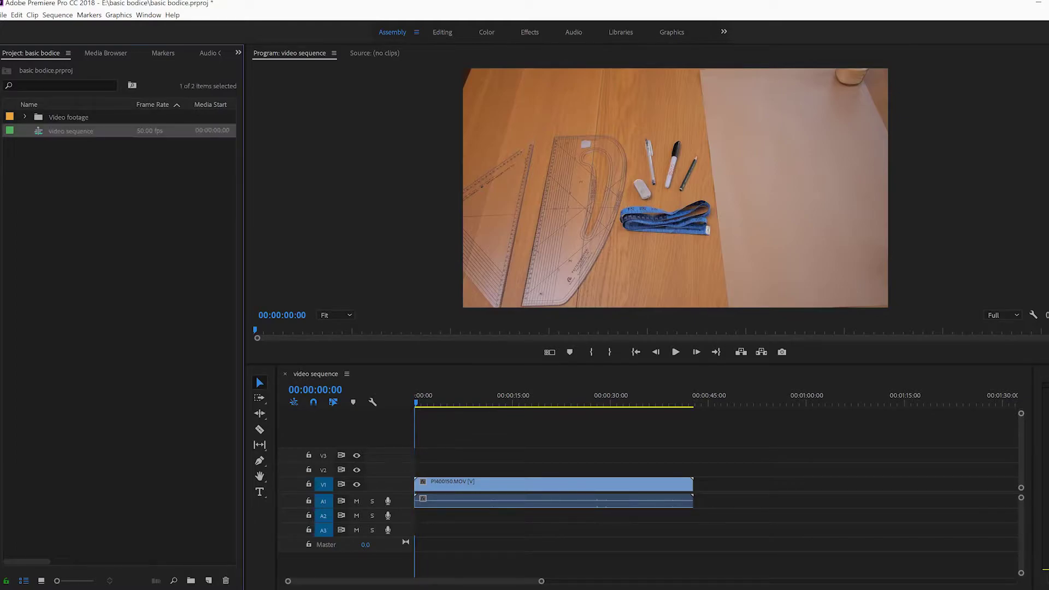
left_click_drag(571, 547, 532, 515)
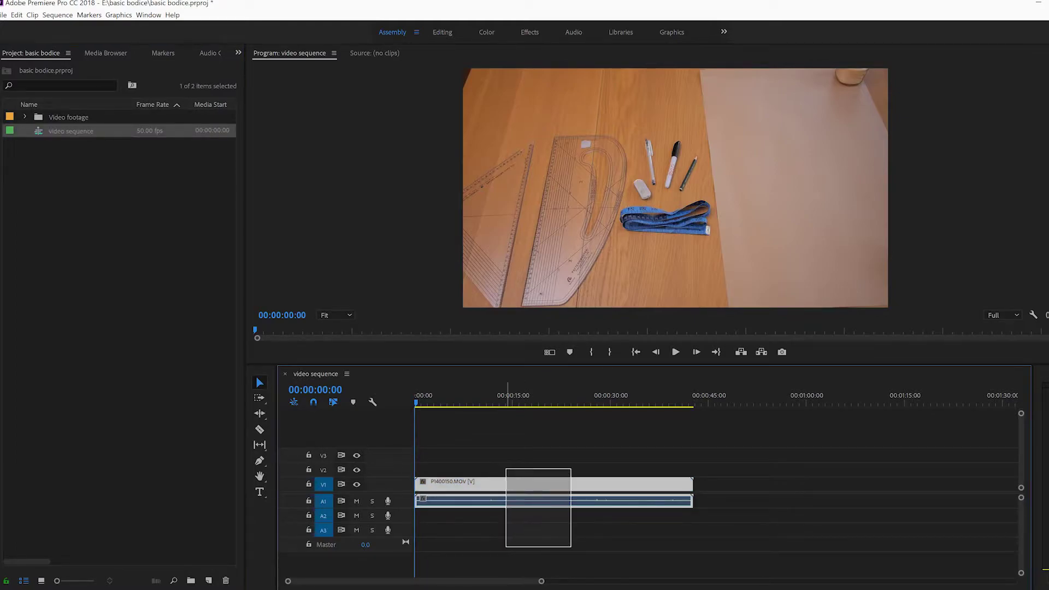
key("Delete")
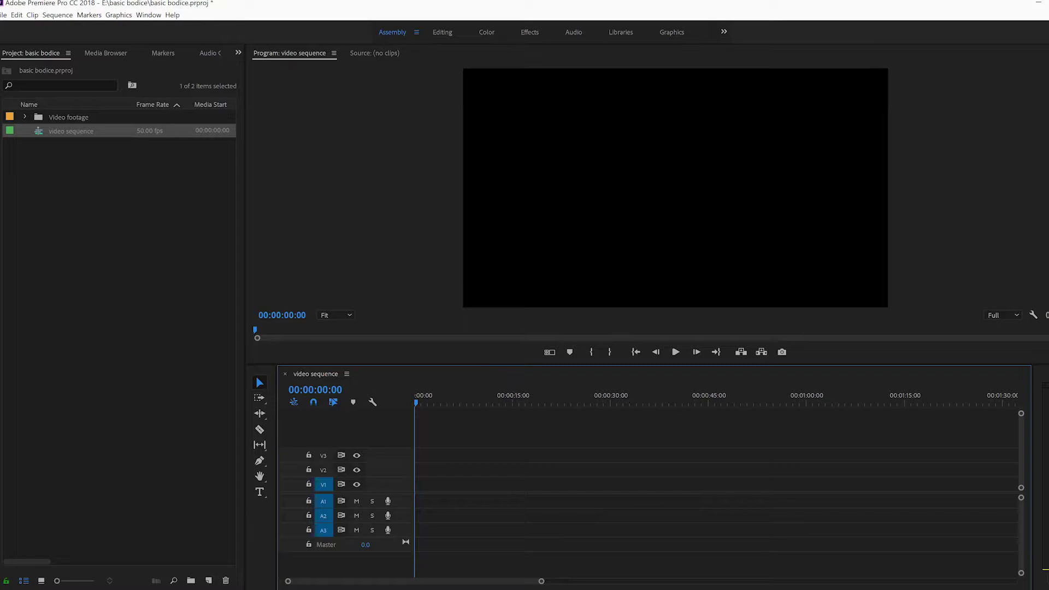
Place the whole Video footage bin on track V1 at the start of the video sequence.
left_click(68, 117)
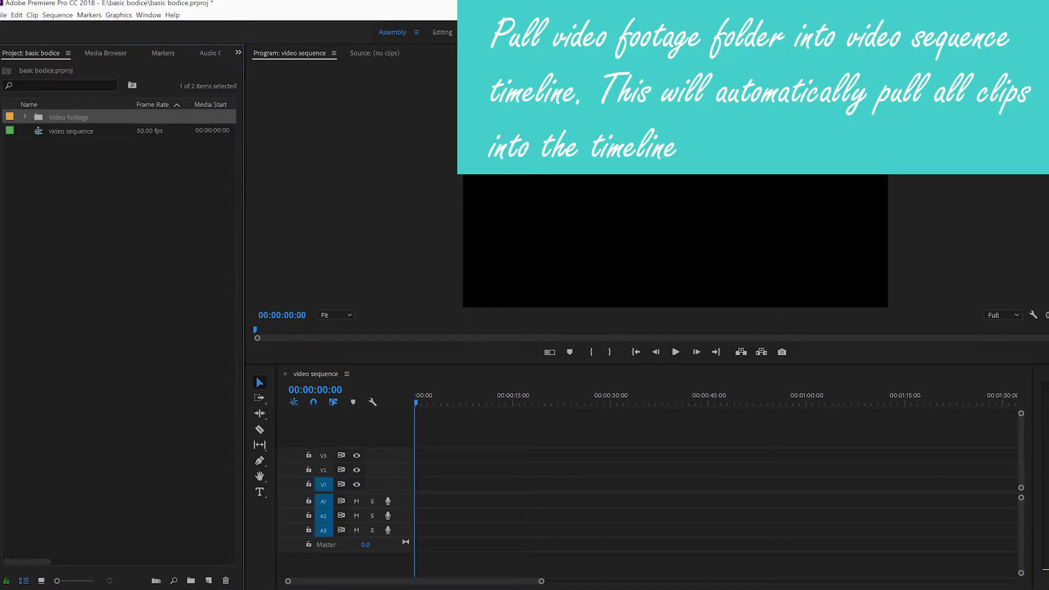
left_click_drag(68, 117, 419, 486)
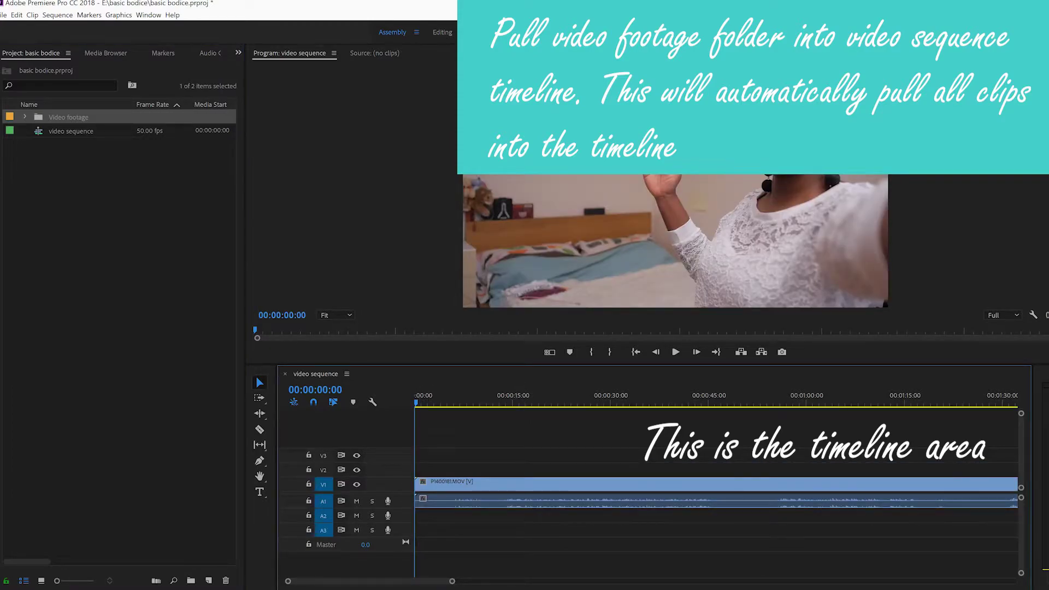
left_click_drag(452, 581, 970, 581)
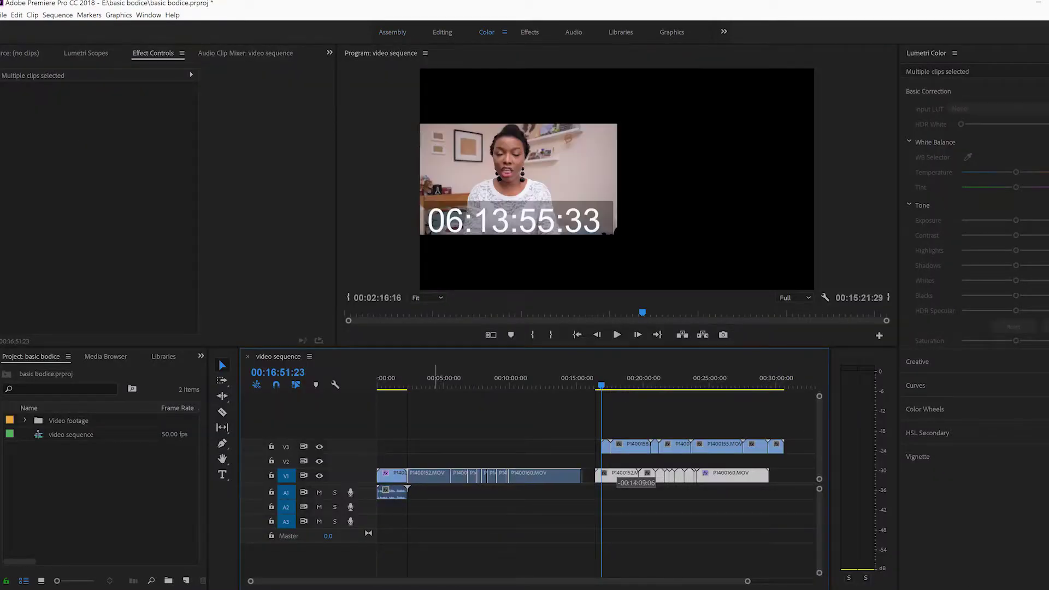
Move the loose V1 clips directly behind the first clip and append the V3 clips to them on V1.
left_click_drag(435, 474, 434, 474)
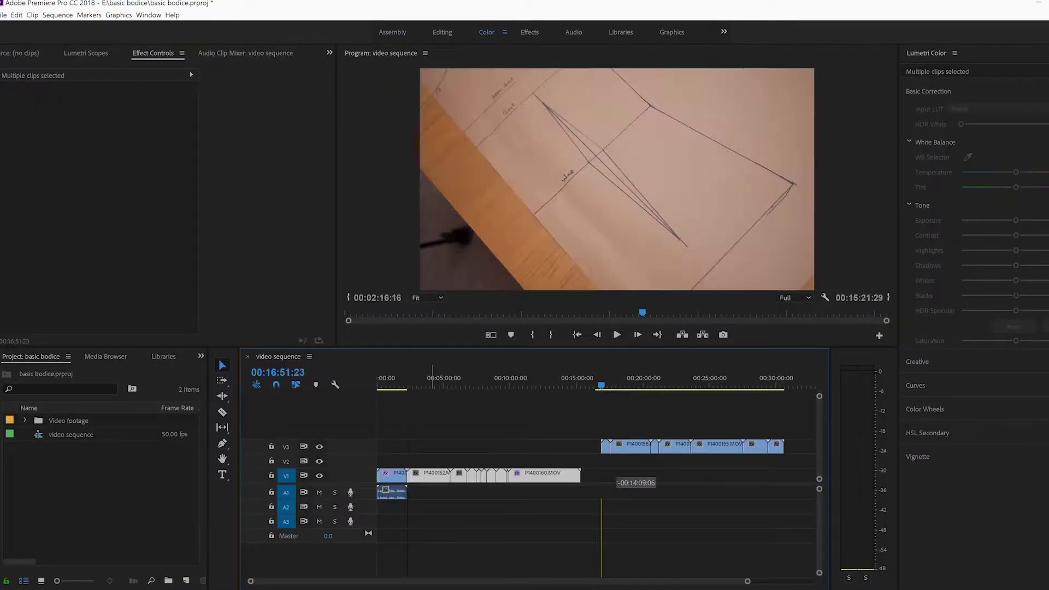
left_click_drag(797, 461, 609, 474)
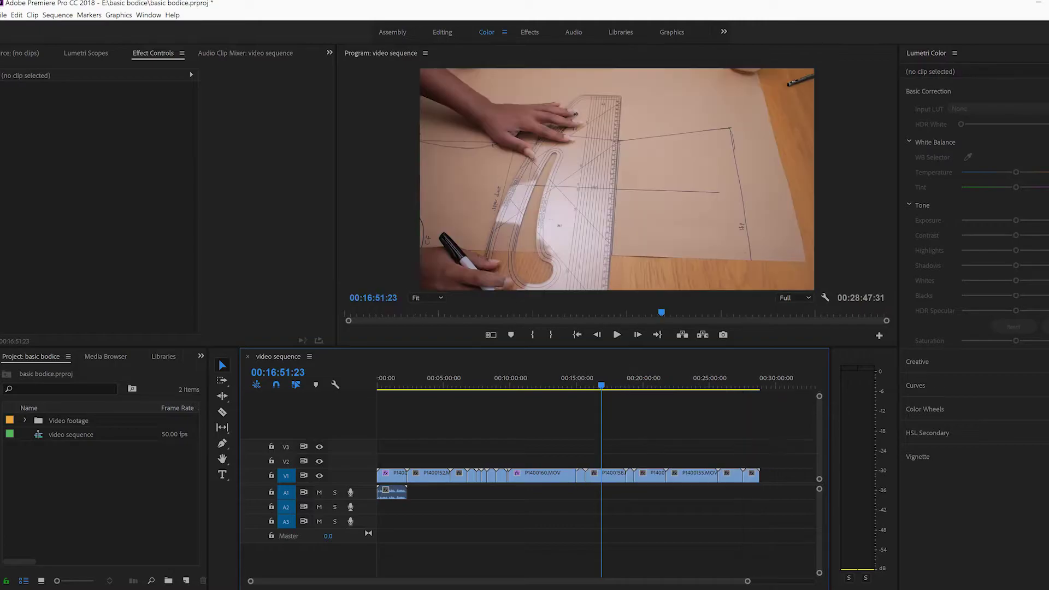
left_click_drag(602, 384, 760, 385)
left_click(770, 426)
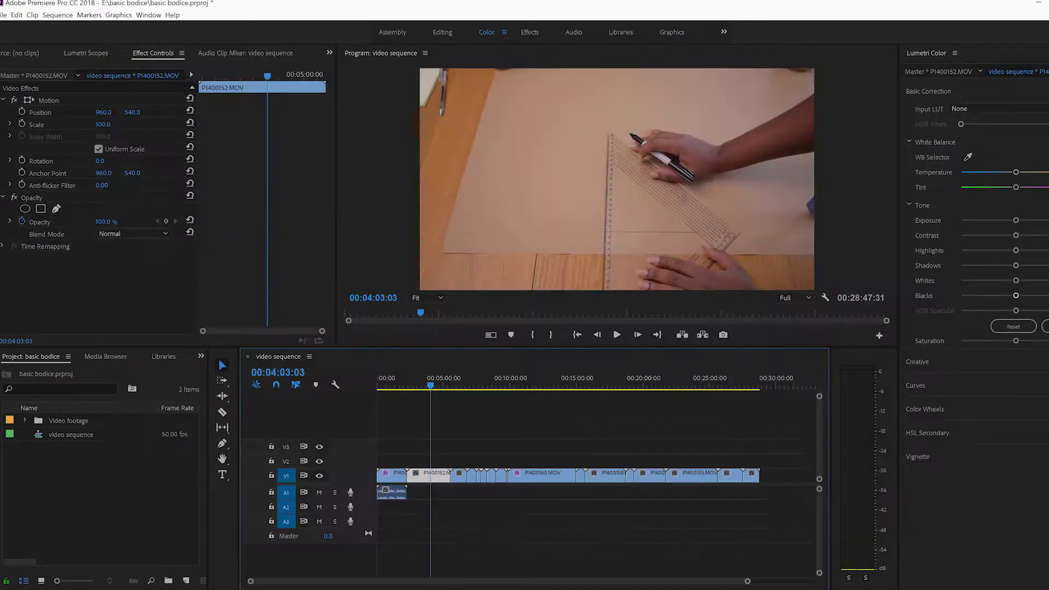
Raise the Lumetri exposure of the P1400152.MOV clip slightly and view the result at 00:03:50:00.
left_click_drag(1015, 220, 1028, 220)
left_click(623, 418)
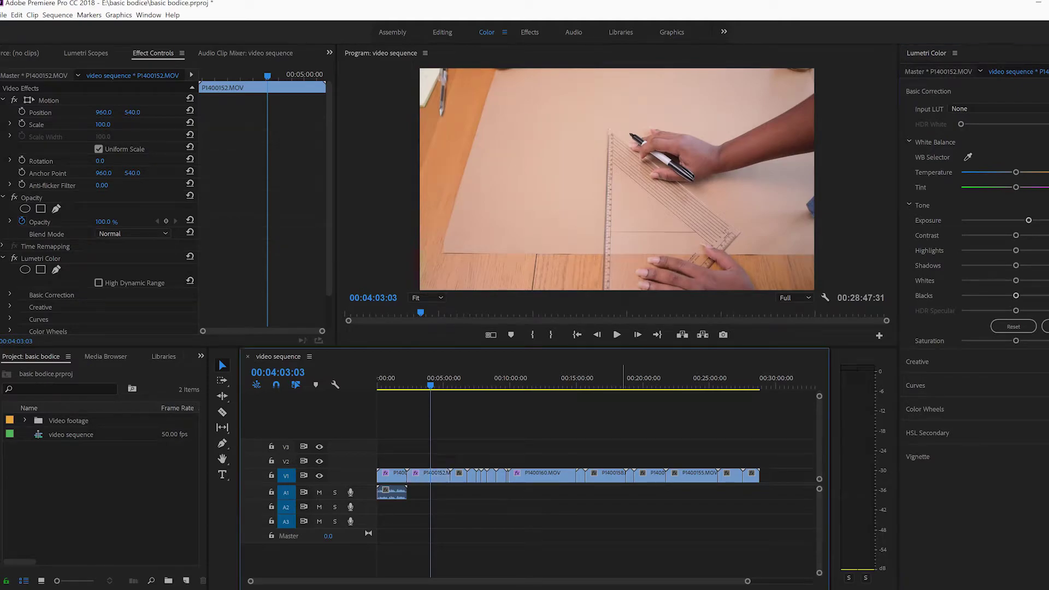
left_click_drag(431, 385, 428, 384)
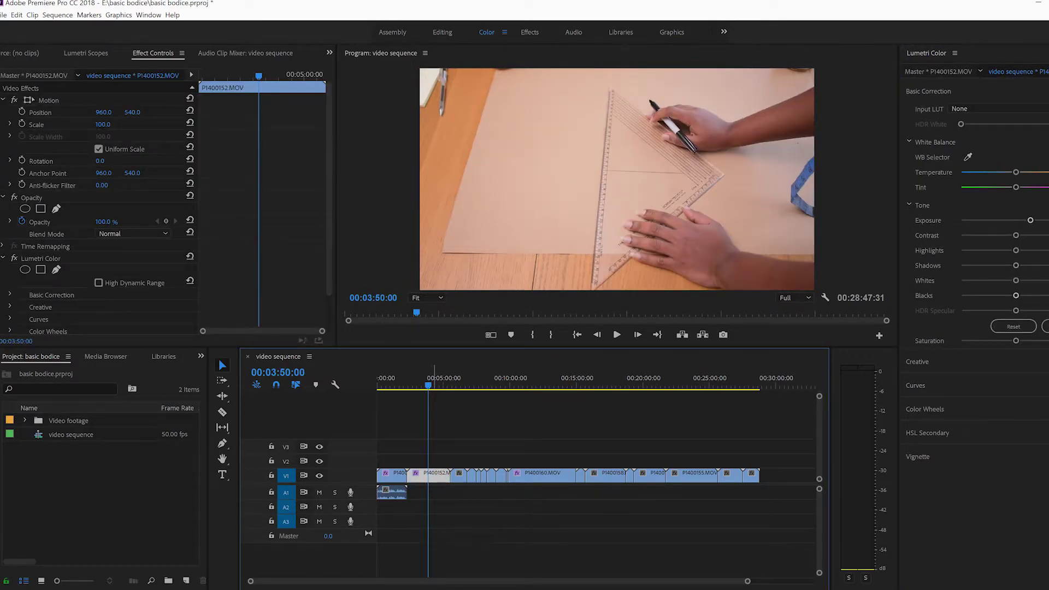
Set the playback speed of the P1400152.MOV clip to 120%.
right_click(433, 474)
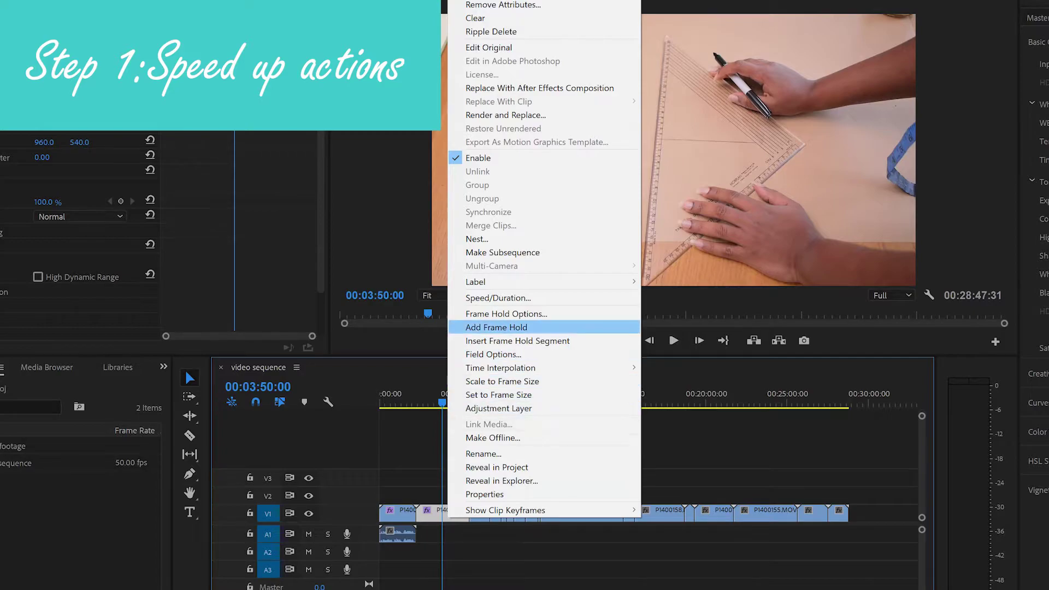
left_click(498, 298)
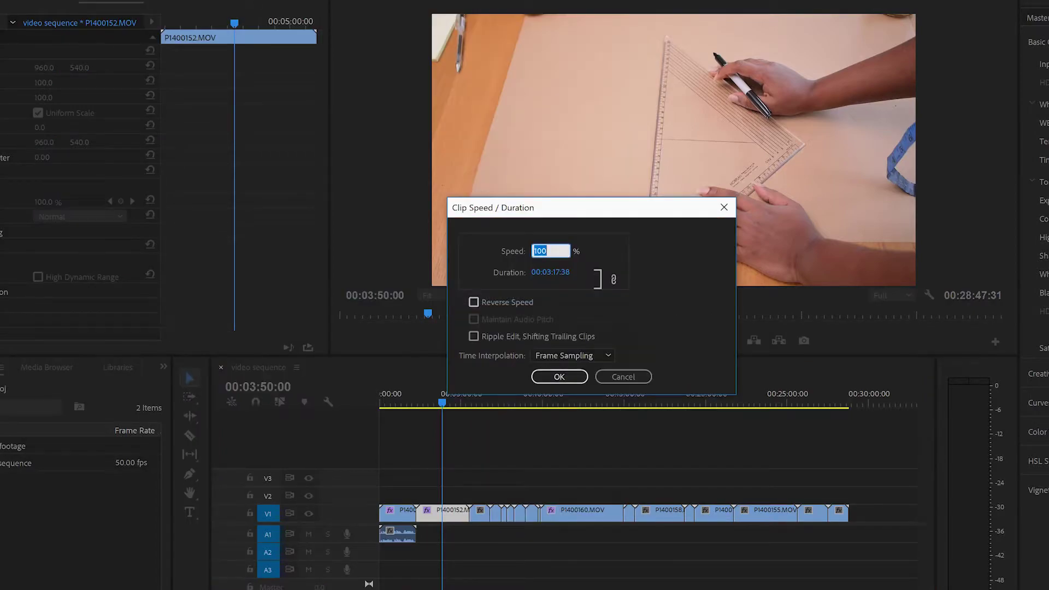
type("120")
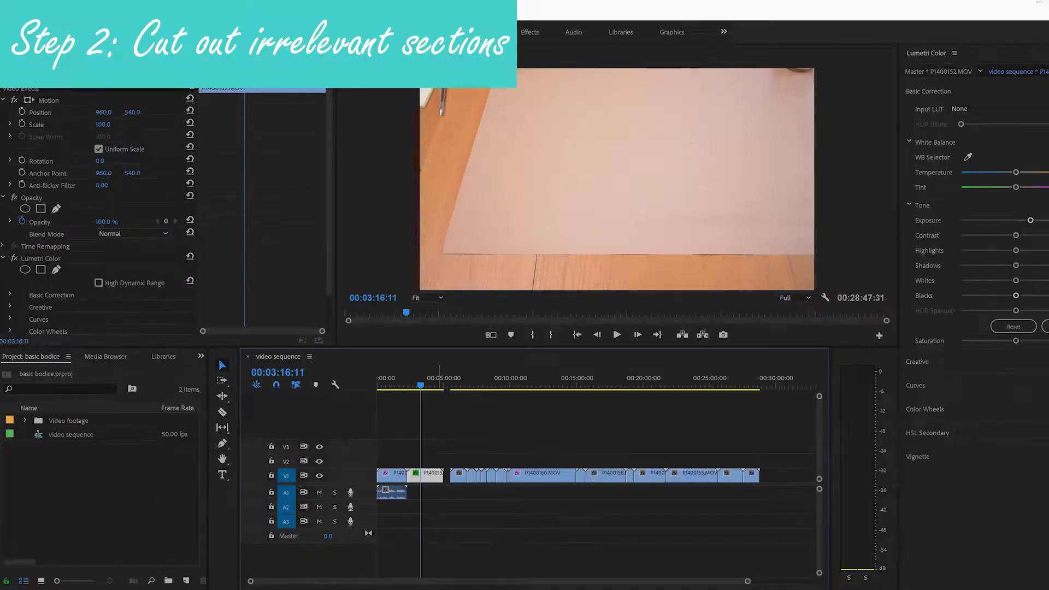
Split P1400152.MOV with the Razor tool at 00:03:16:11 and 00:04:08:14 and delete the section between the cuts.
key("c")
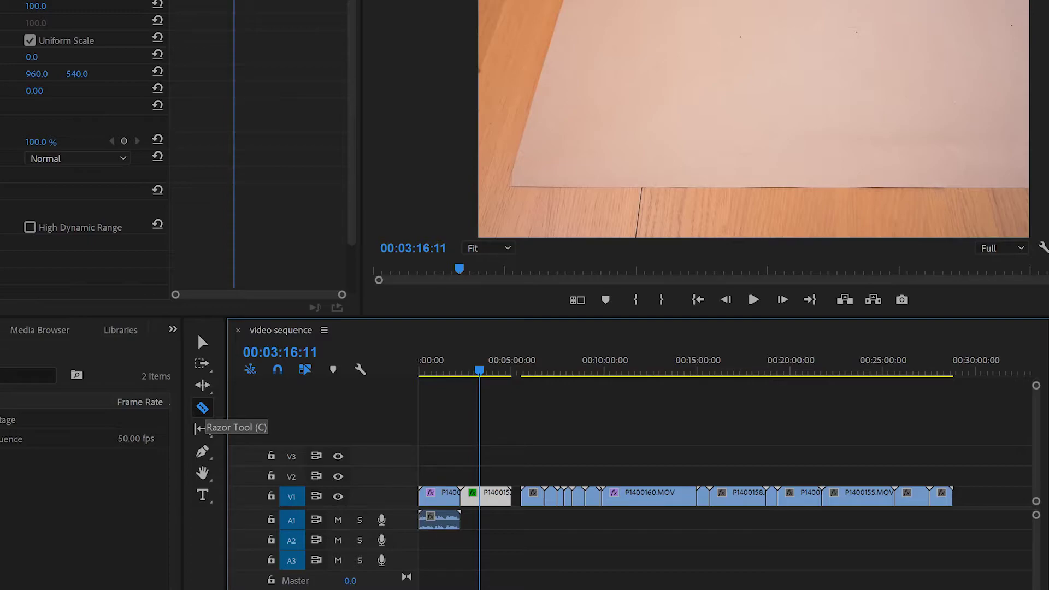
left_click(202, 408)
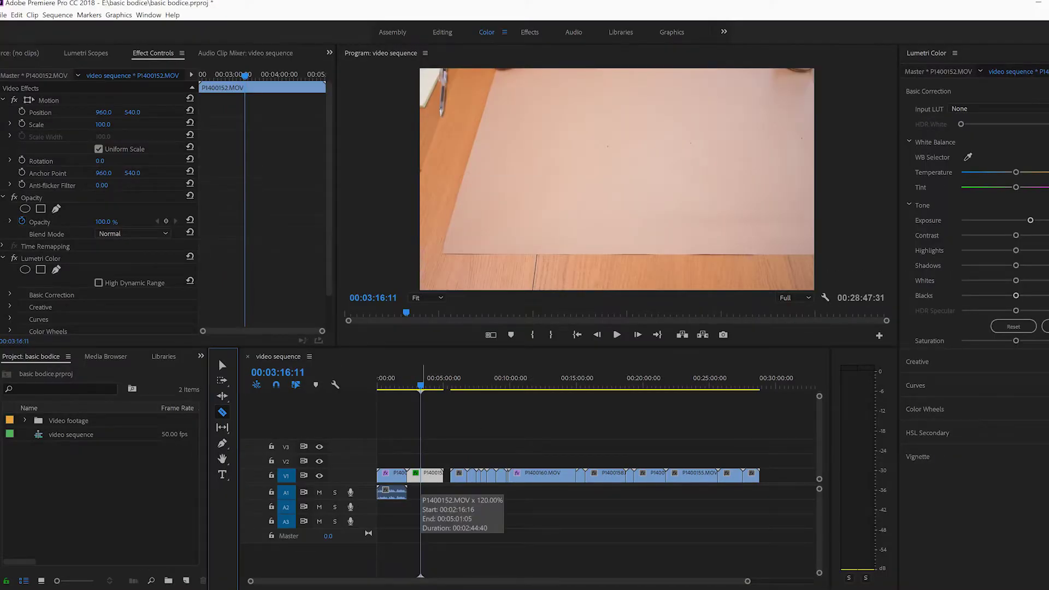
left_click(480, 497)
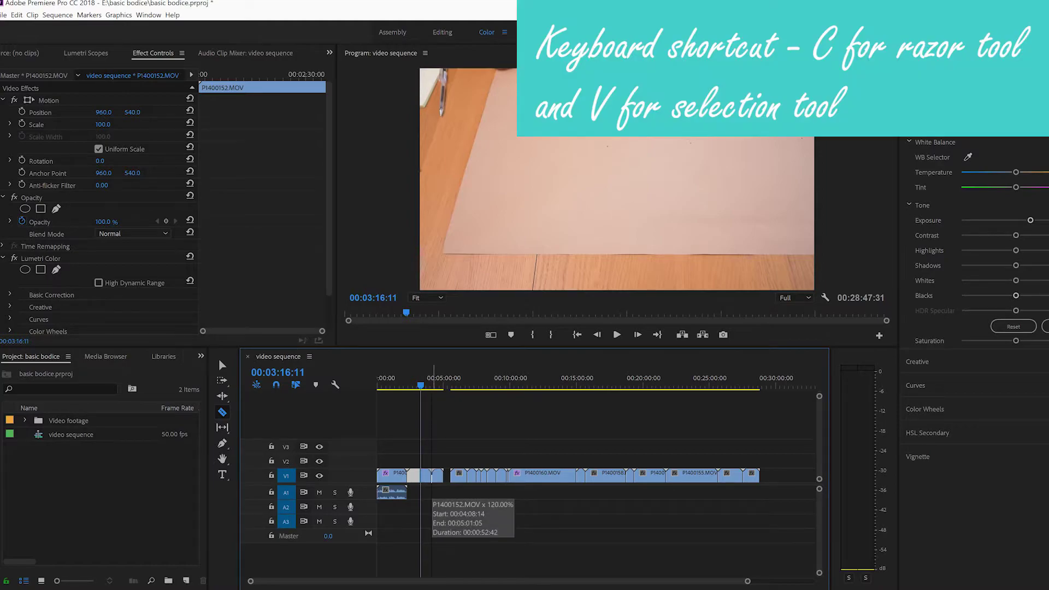
key("v")
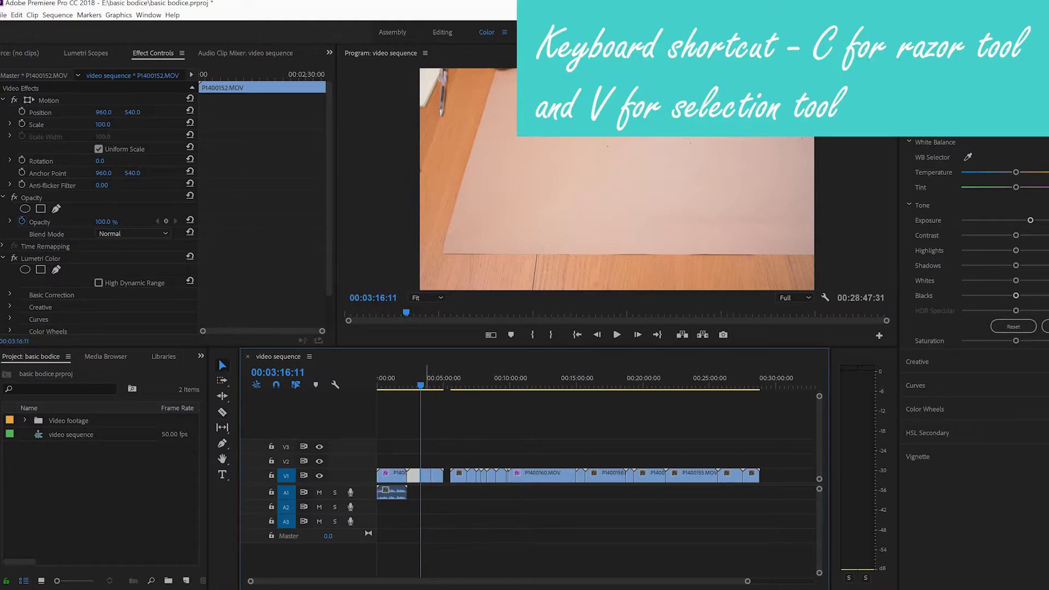
left_click(426, 476)
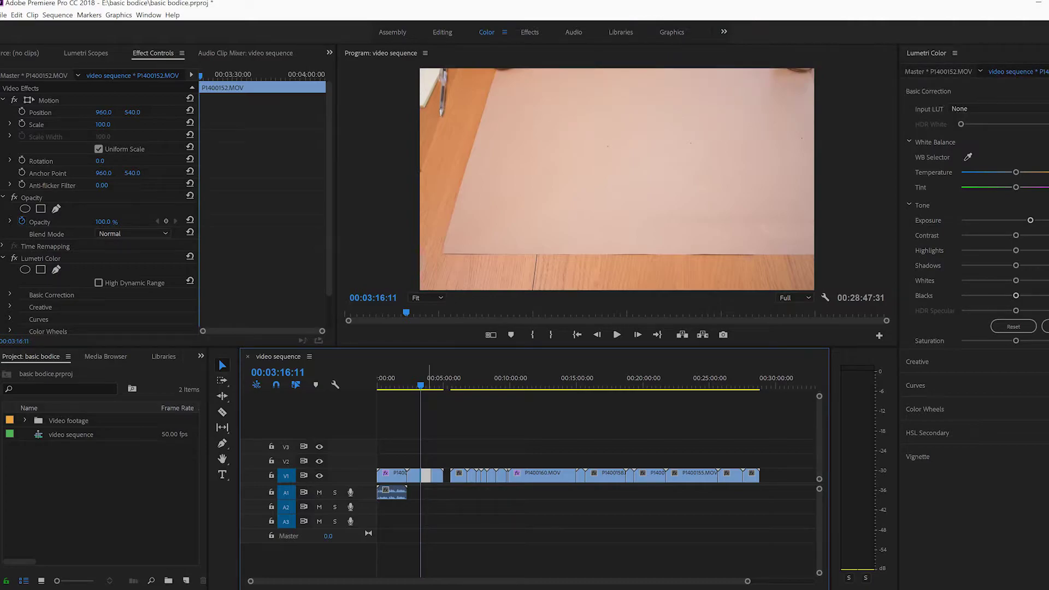
key("Delete")
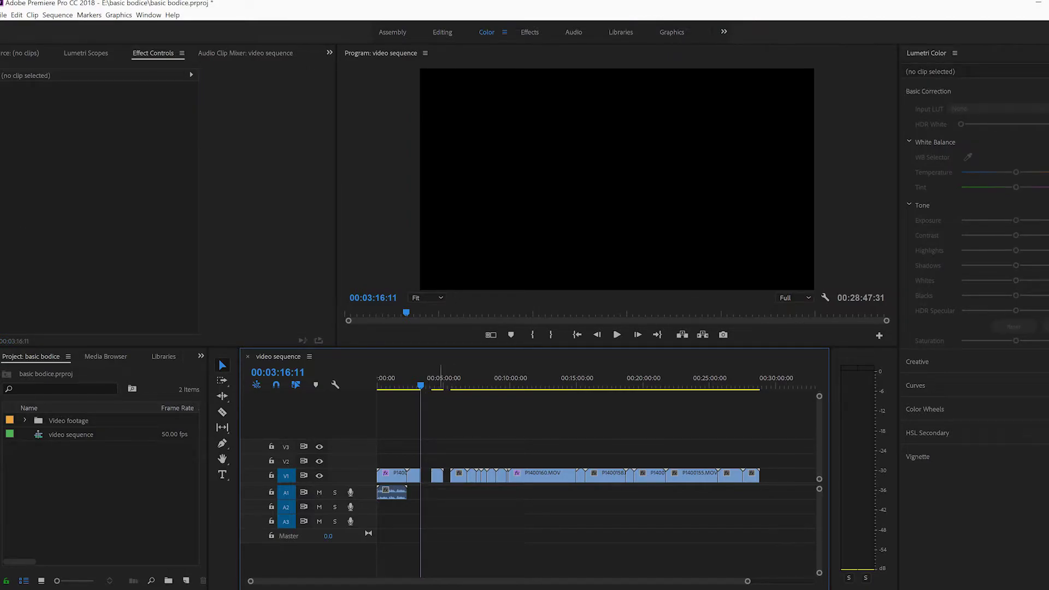
Close the gaps on V1 by shifting the remaining clips back against the preceding ones, and save the project.
left_click_drag(439, 476, 427, 477)
left_click_drag(763, 456, 508, 495)
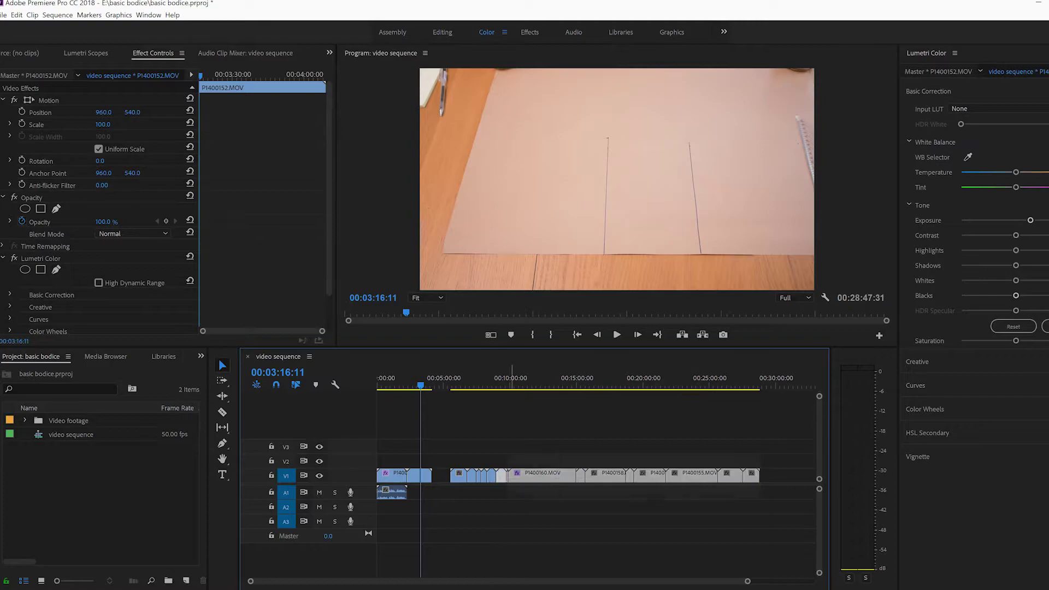
left_click_drag(511, 457, 460, 452)
left_click_drag(544, 477, 529, 494)
left_click(534, 503)
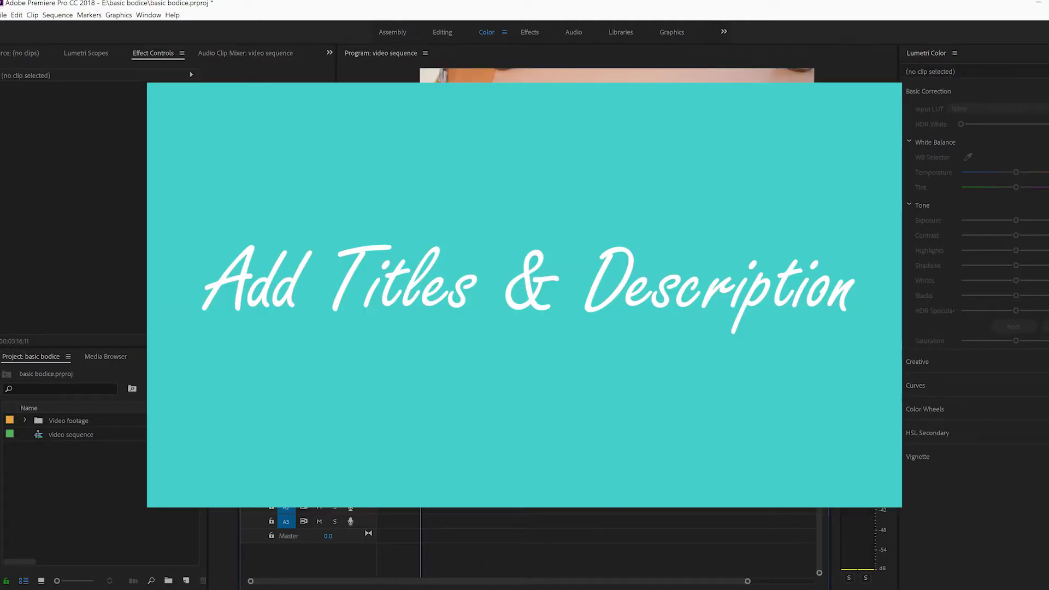
key("ctrl+s")
Create a 1920 x 1080, 50 fps pink color matte named "pink" with the playhead at 00:05:26:35.
left_click(412, 381)
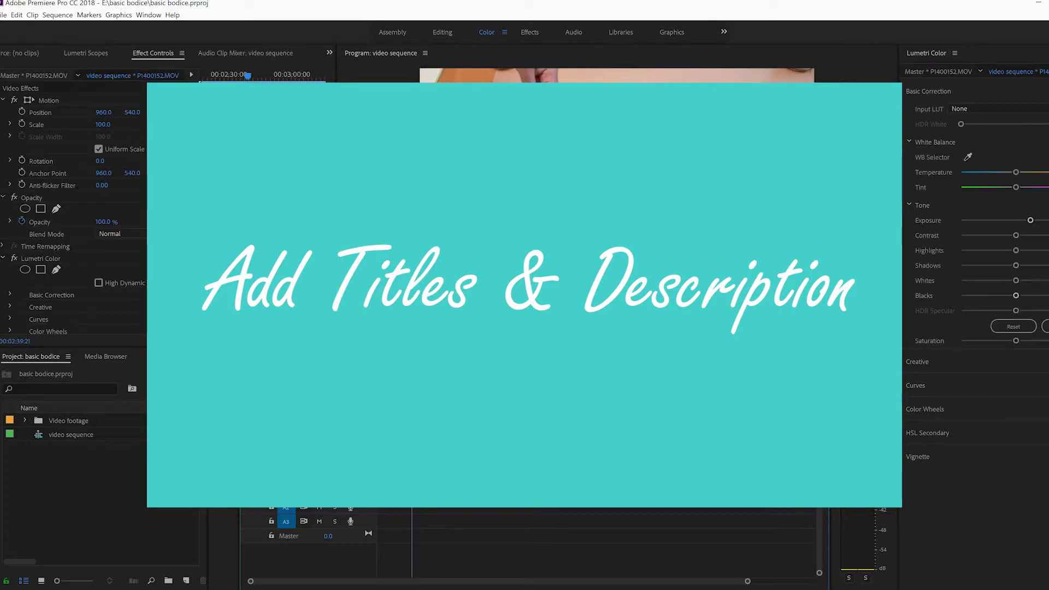
left_click_drag(412, 380, 427, 381)
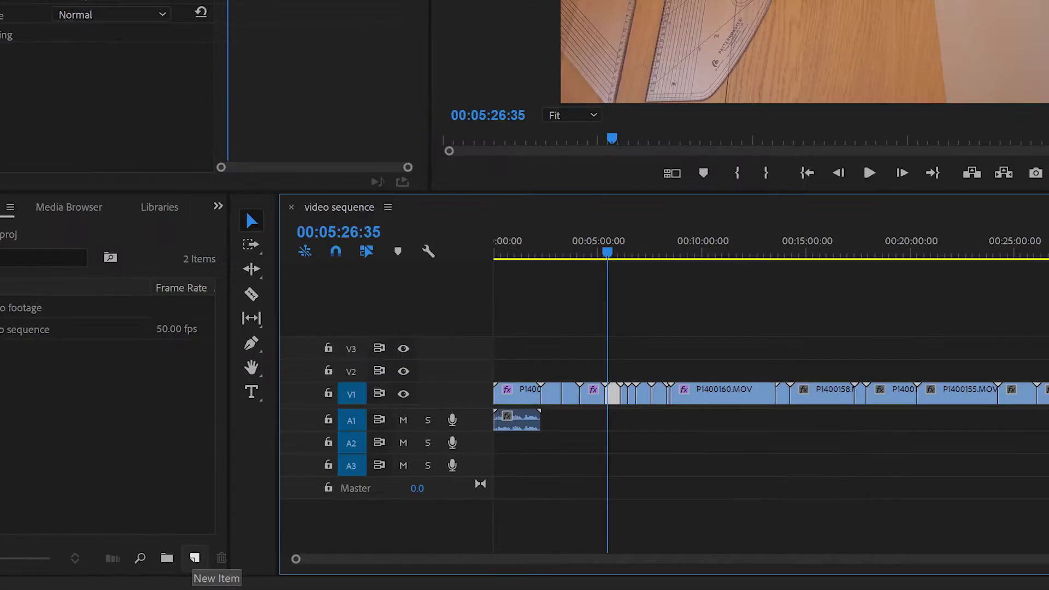
left_click(185, 580)
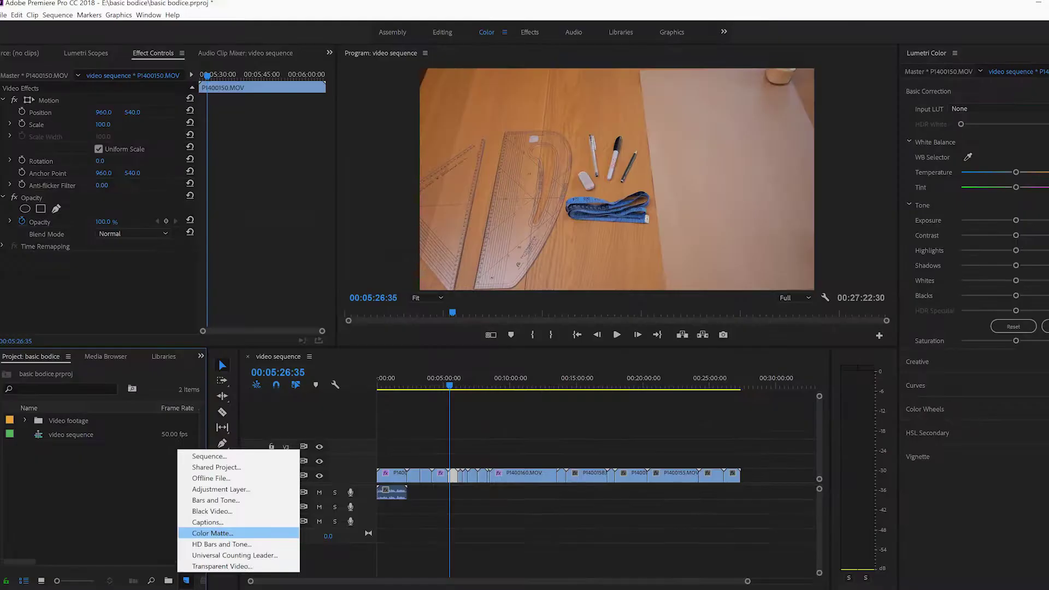
key("Return")
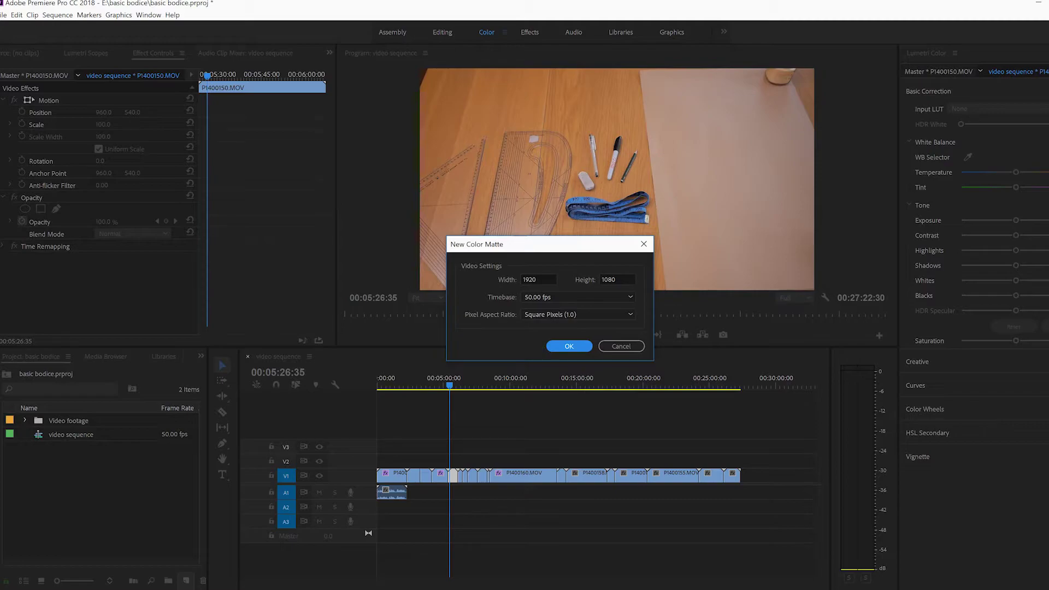
key("Return")
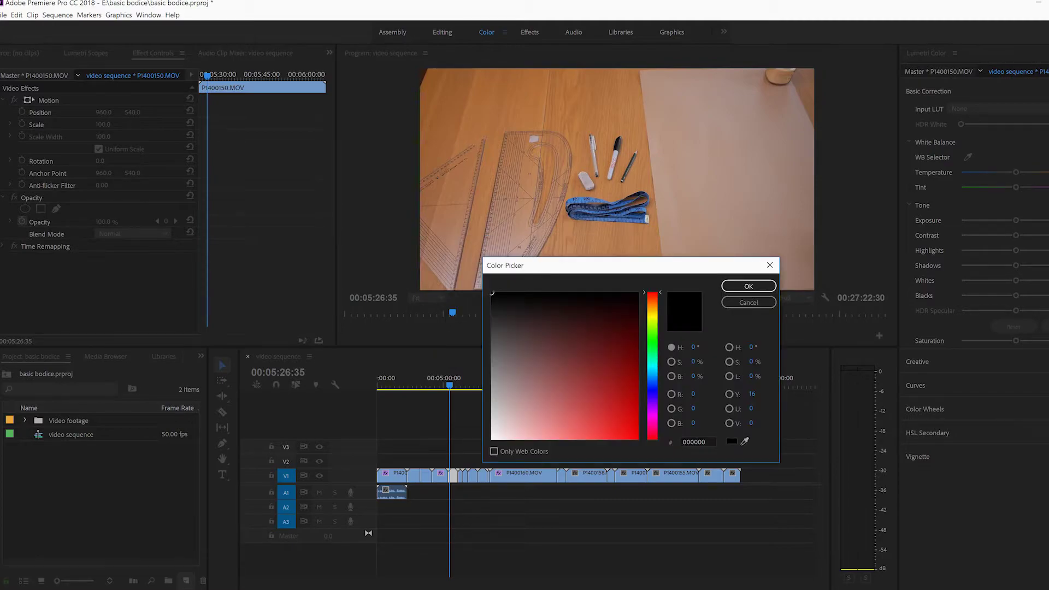
mouse_move(566, 346)
left_mouse_down()
mouse_move(595, 403)
mouse_move(576, 423)
mouse_move(531, 412)
mouse_move(546, 417)
left_mouse_up()
key("Return")
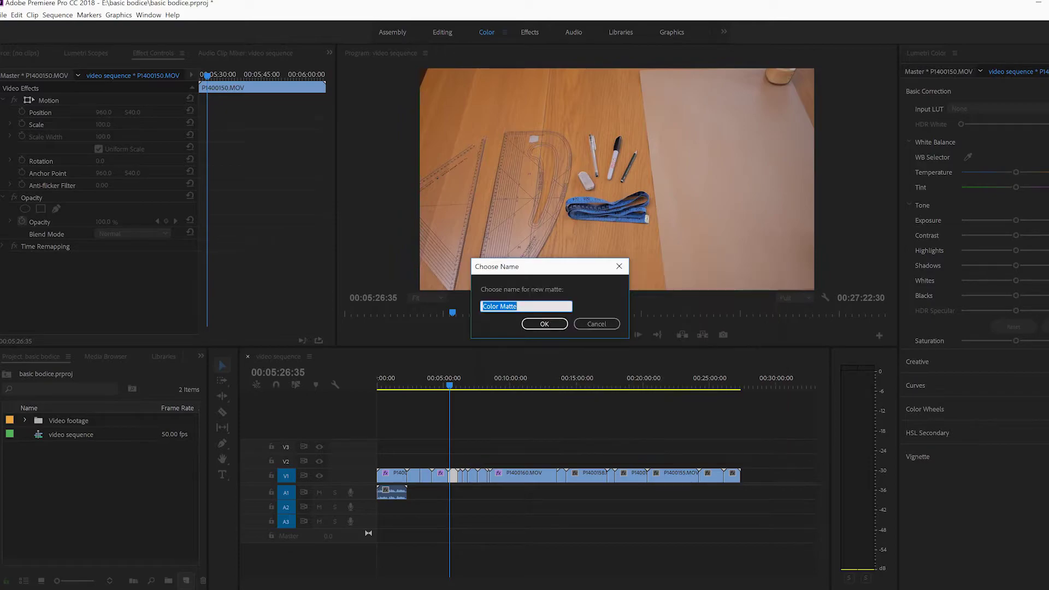
key("Return")
type("pink")
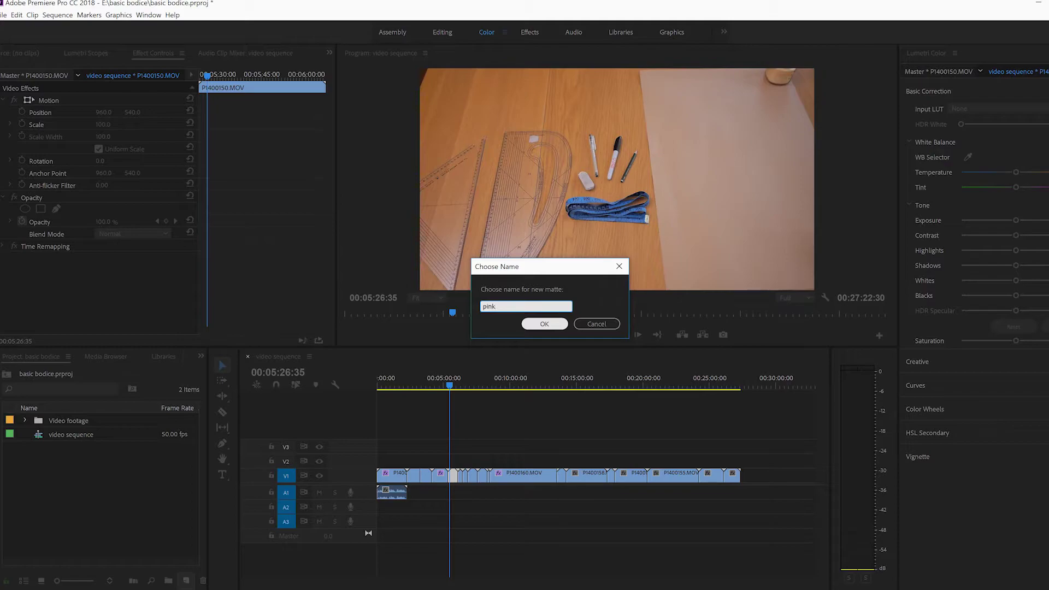
key("Return")
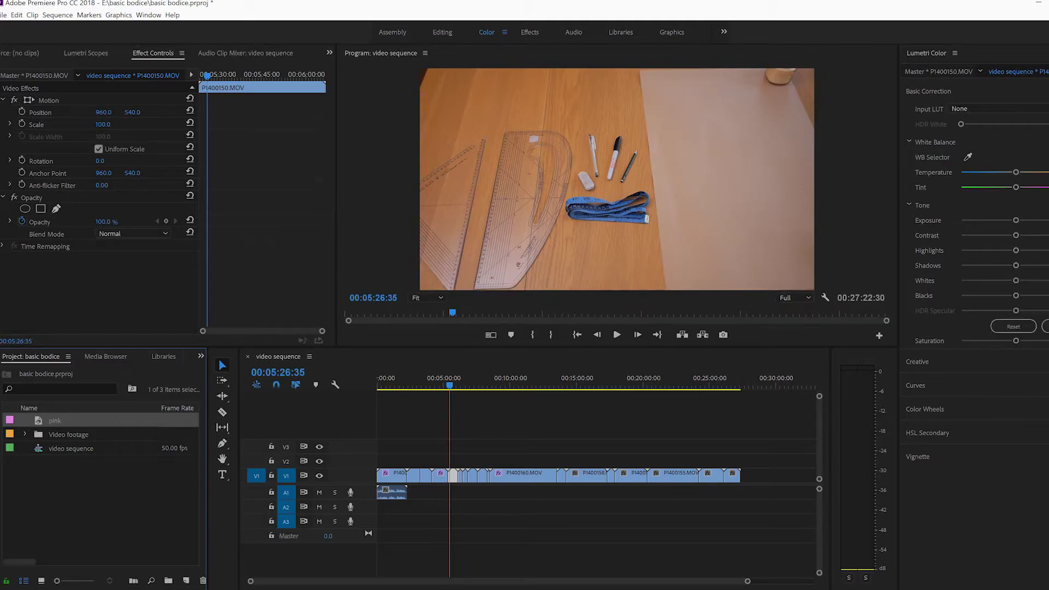
Place the pink matte on V2 above P1400150.MOV and align its start with the beginning of that clip.
left_click_drag(54, 421, 452, 461)
key("equal")
key("equal")
key("equal")
key("equal")
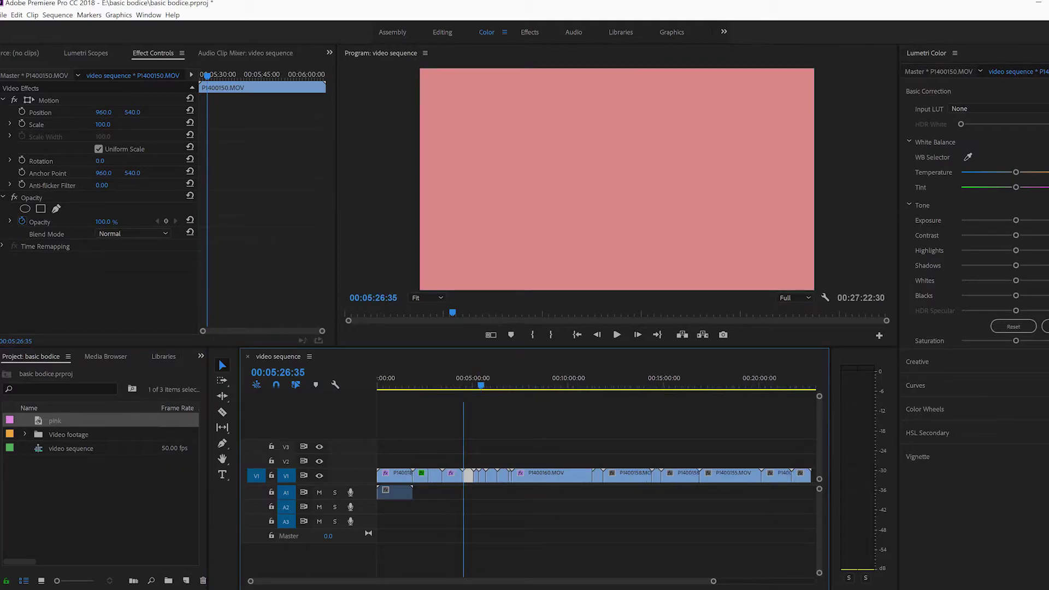
left_click_drag(611, 462, 604, 463)
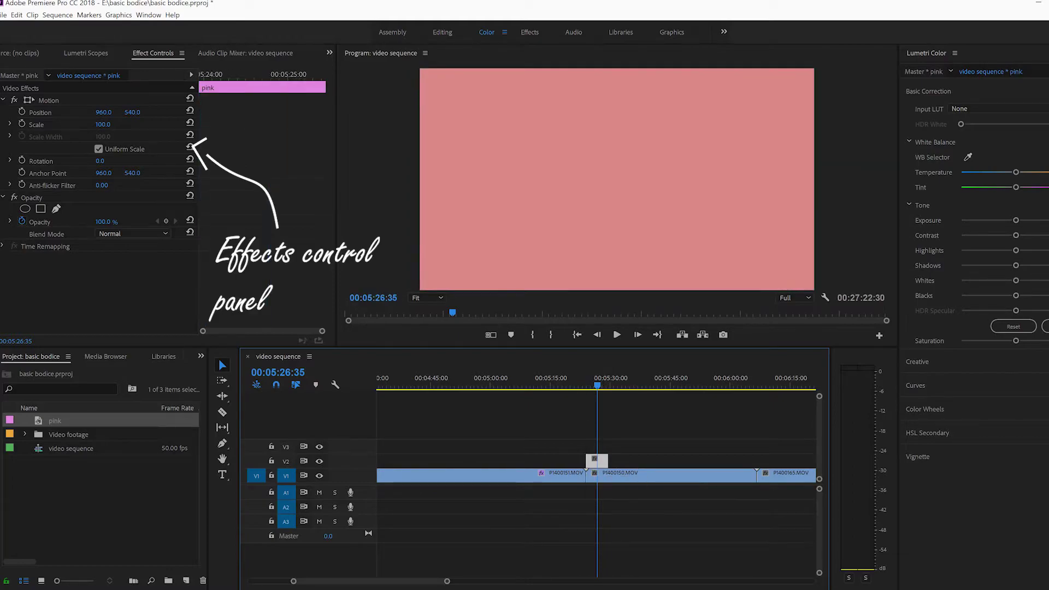
Set the pink matte's scale to 89 and its opacity to 90%.
left_click_drag(103, 124, 97, 124)
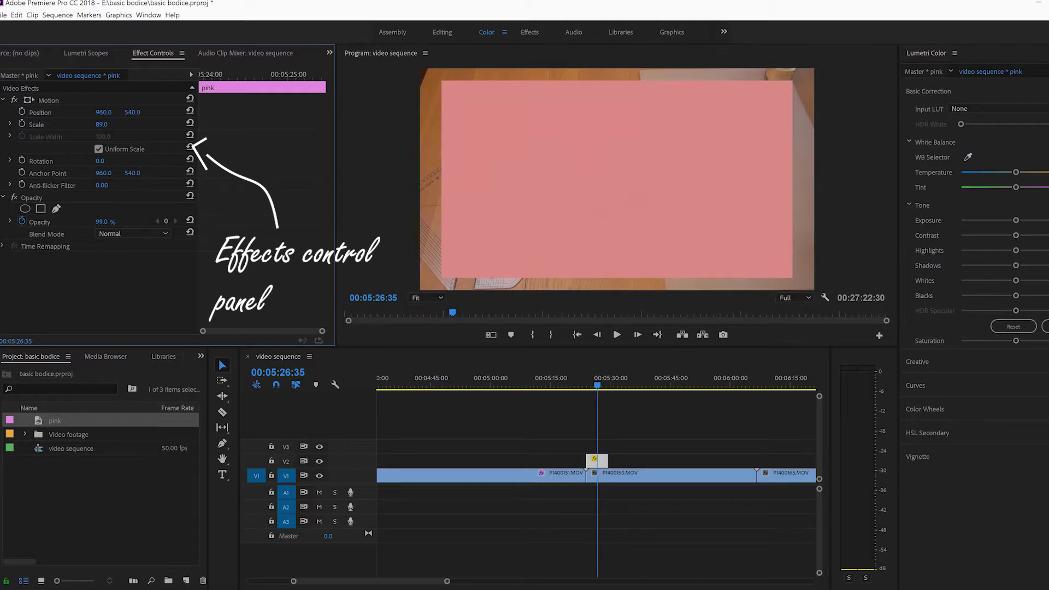
left_click_drag(101, 222, 101, 221)
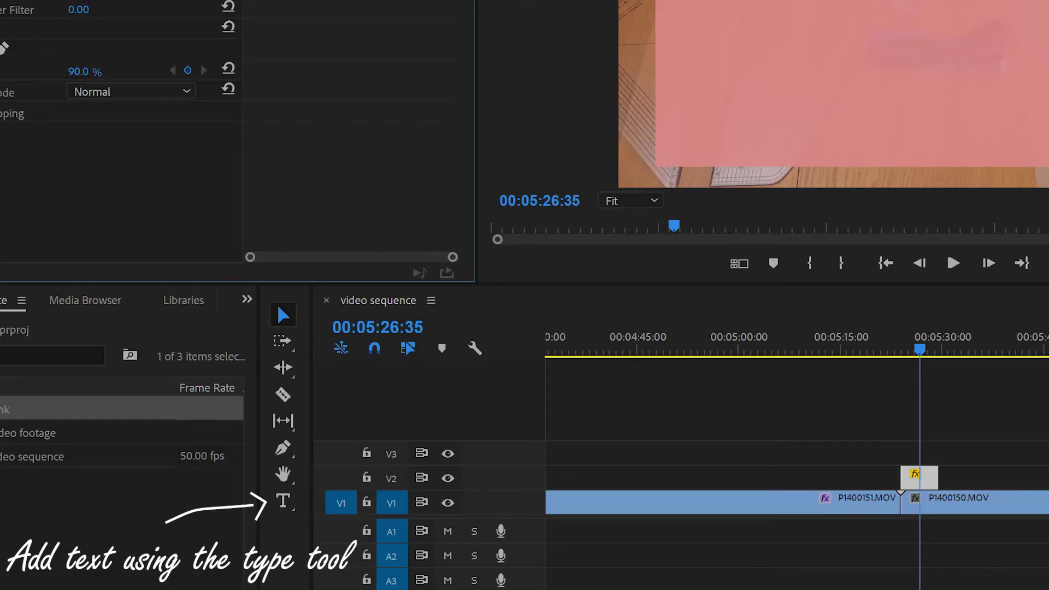
Add the text "Tools" over the pink matte with the Type tool and move it towards the middle of the frame.
left_click(282, 501)
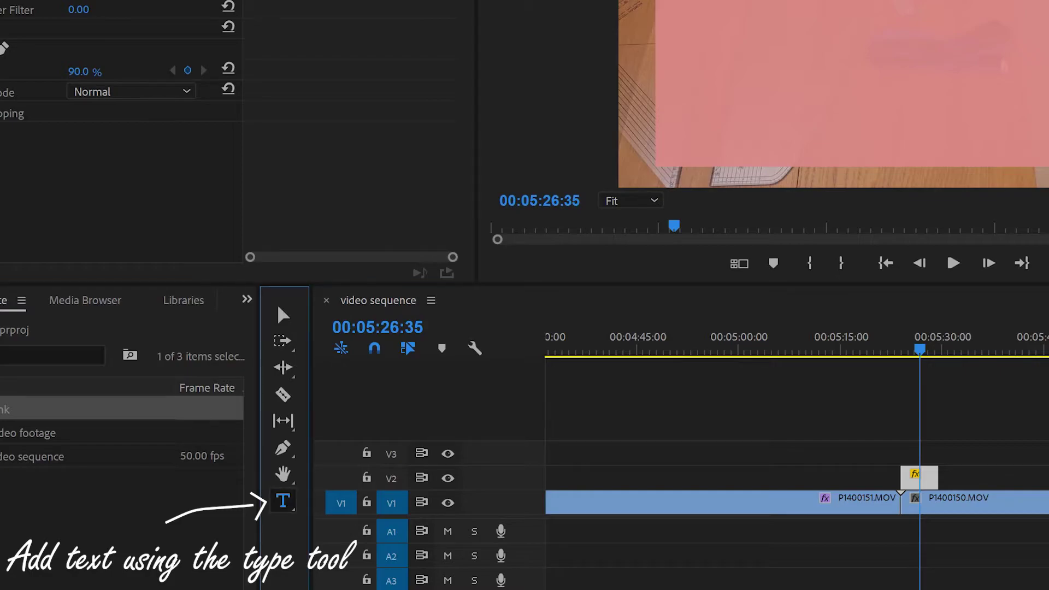
left_click(767, 18)
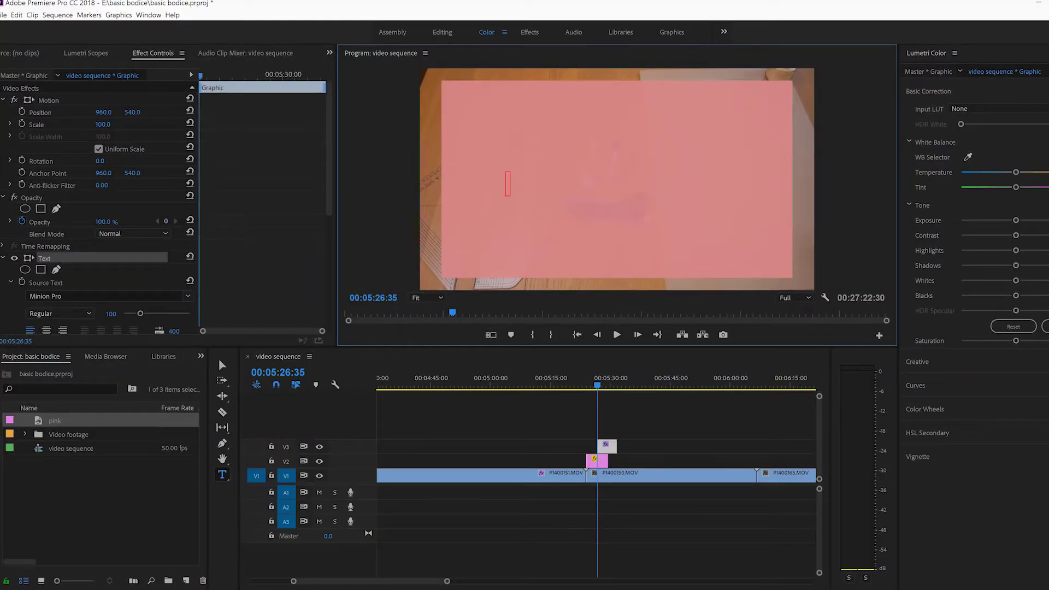
type("Tools")
left_click(221, 364)
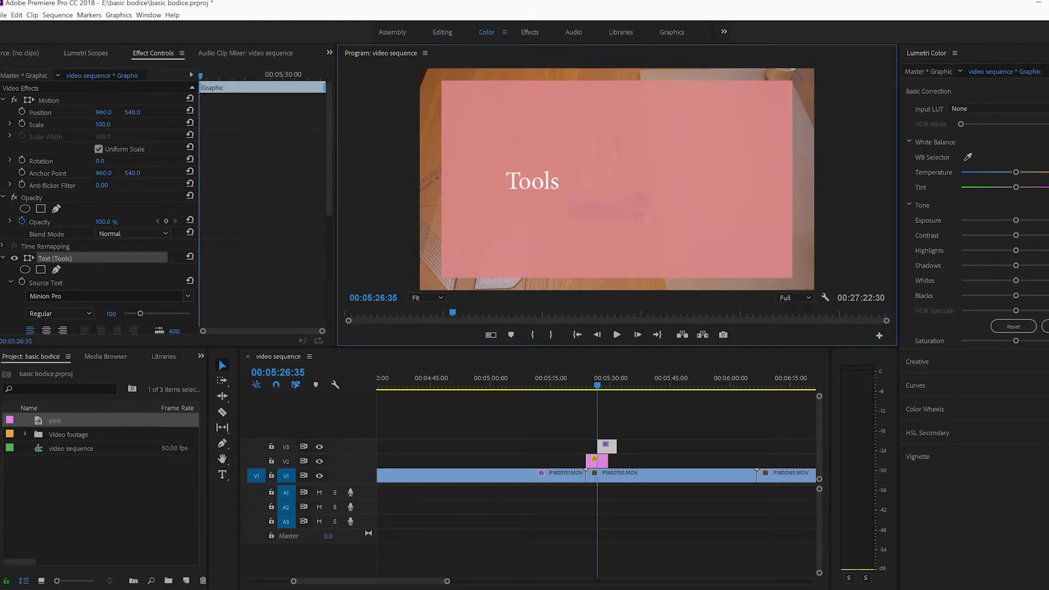
left_click_drag(550, 176, 608, 176)
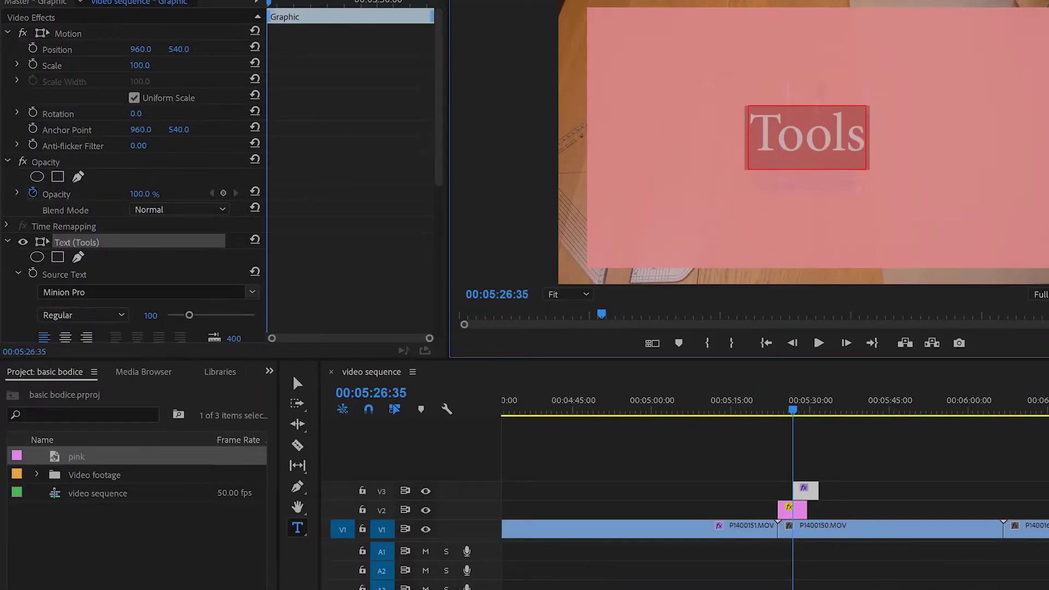
Change the "Tools" title to Freestyle Script at size 140 and recentre it on the matte.
left_click(253, 292)
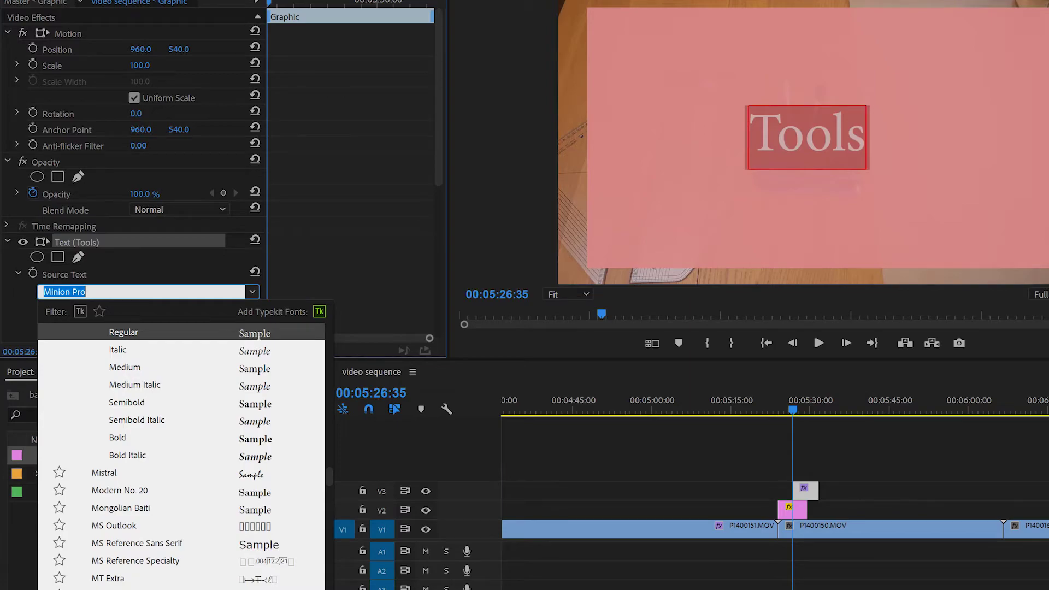
type("free")
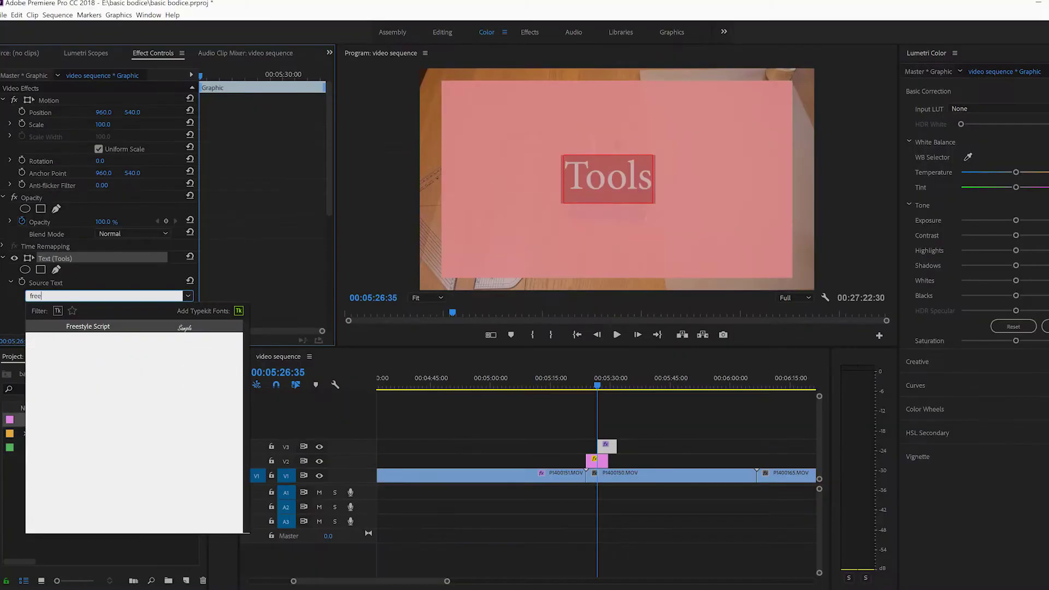
key("Return")
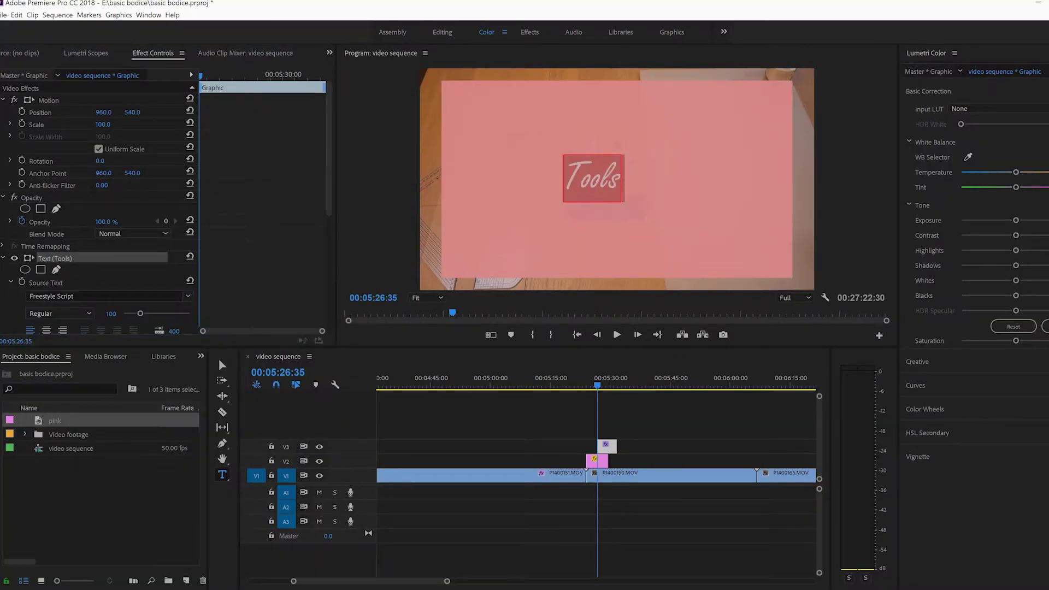
left_click_drag(141, 314, 147, 313)
left_click(223, 364)
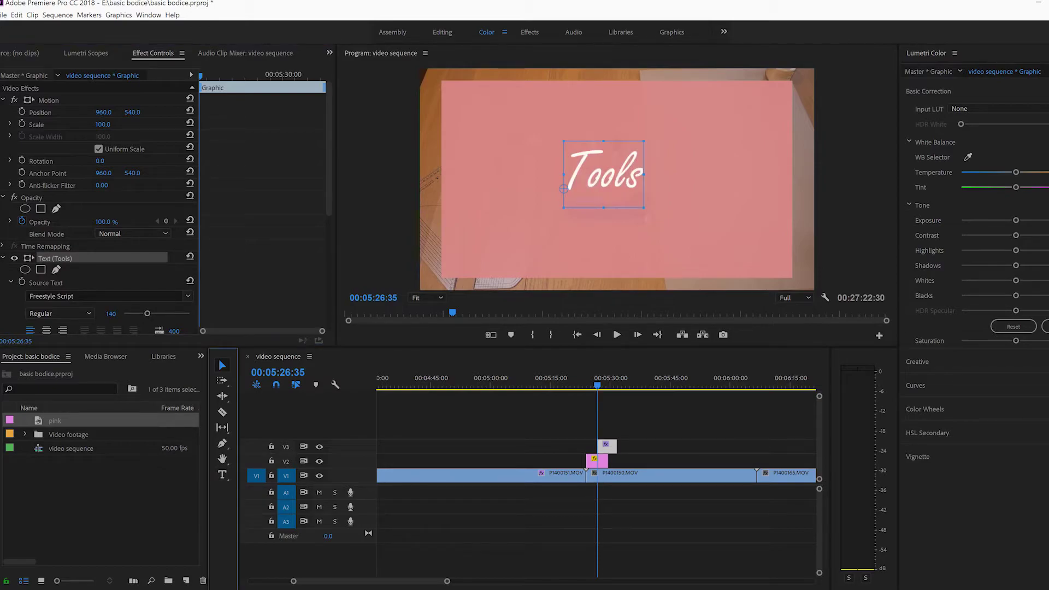
left_click_drag(604, 175, 614, 180)
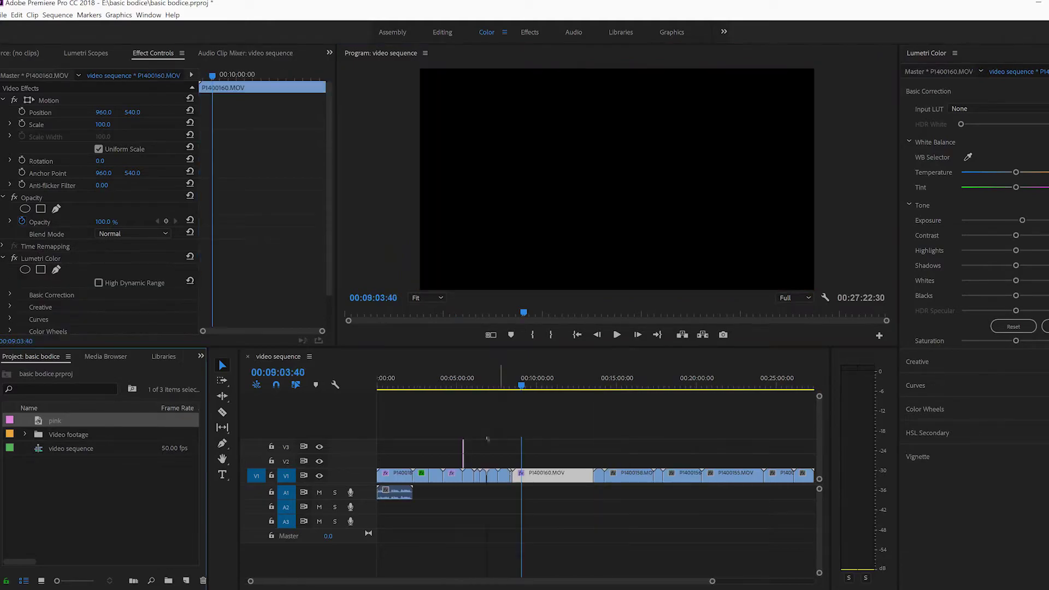
Place another pink matte on V2 above P1400160.MOV at 00:09:03:40.
left_click_drag(54, 421, 526, 461)
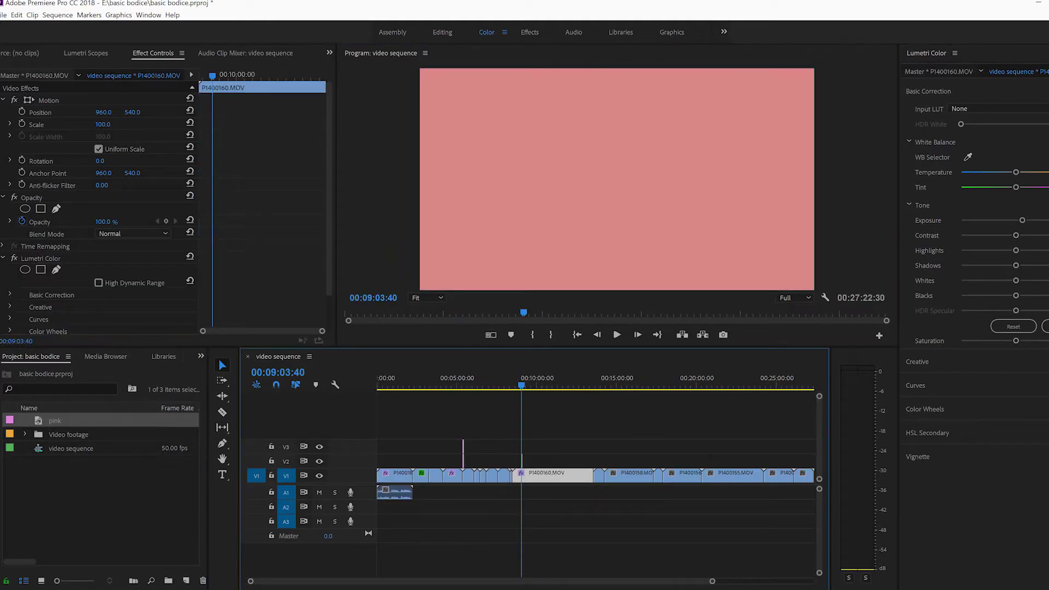
left_click(103, 124)
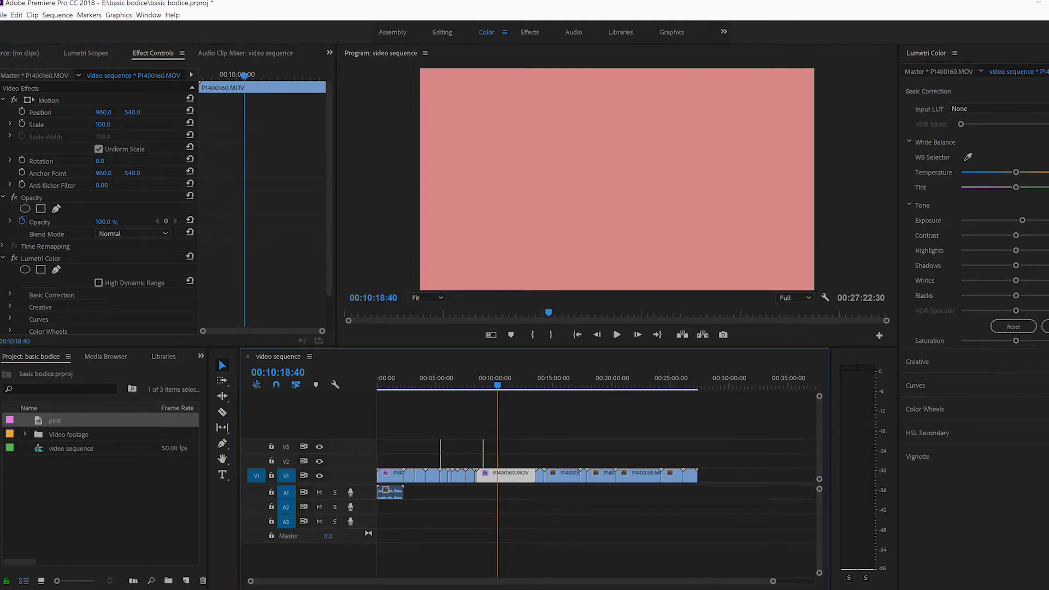
Move the pink matte at 00:10:18:40 to position 1864, -171 so it covers only the frame's upper-right corner.
left_click_drag(759, 581, 561, 581)
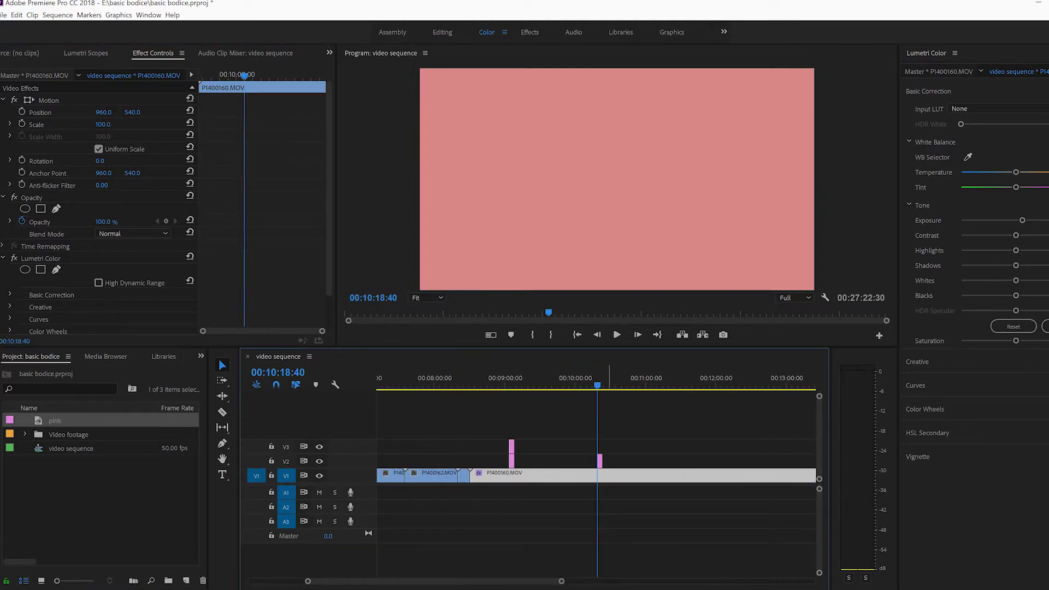
left_click(600, 461)
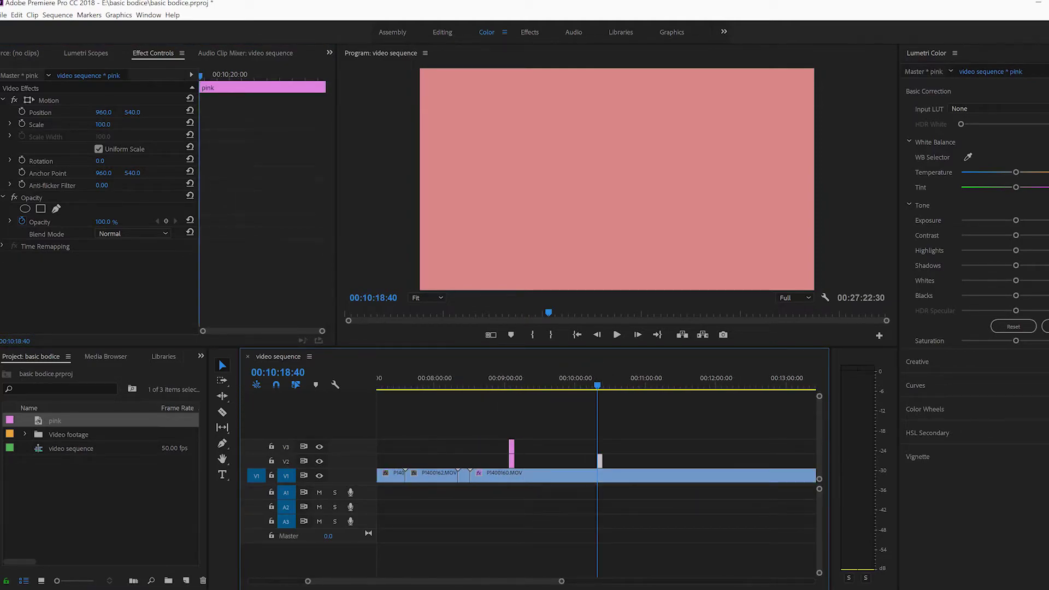
left_click_drag(133, 112, 25, 112)
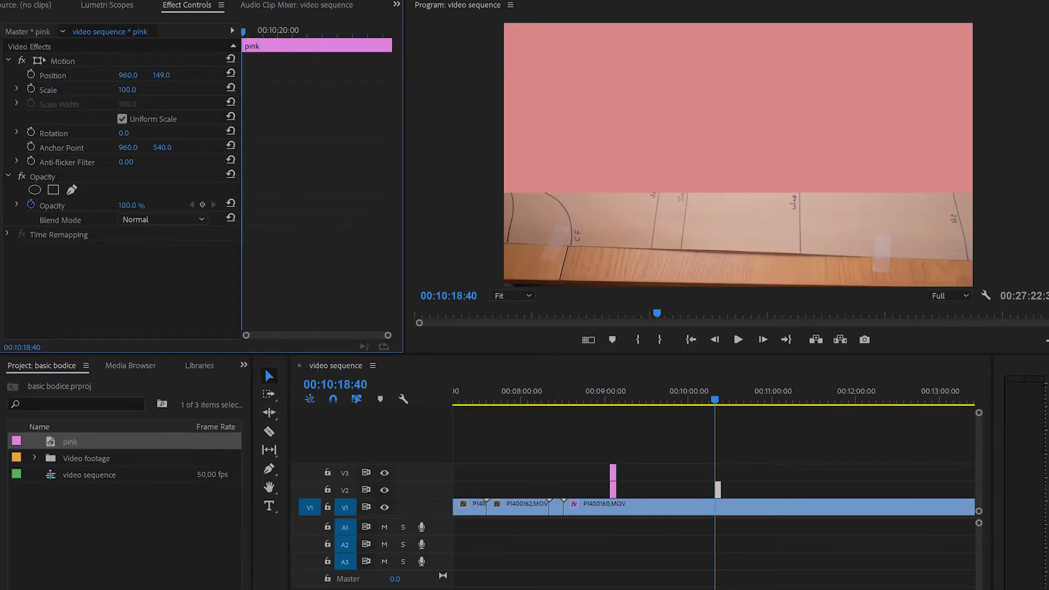
left_click_drag(161, 75, 343, 75)
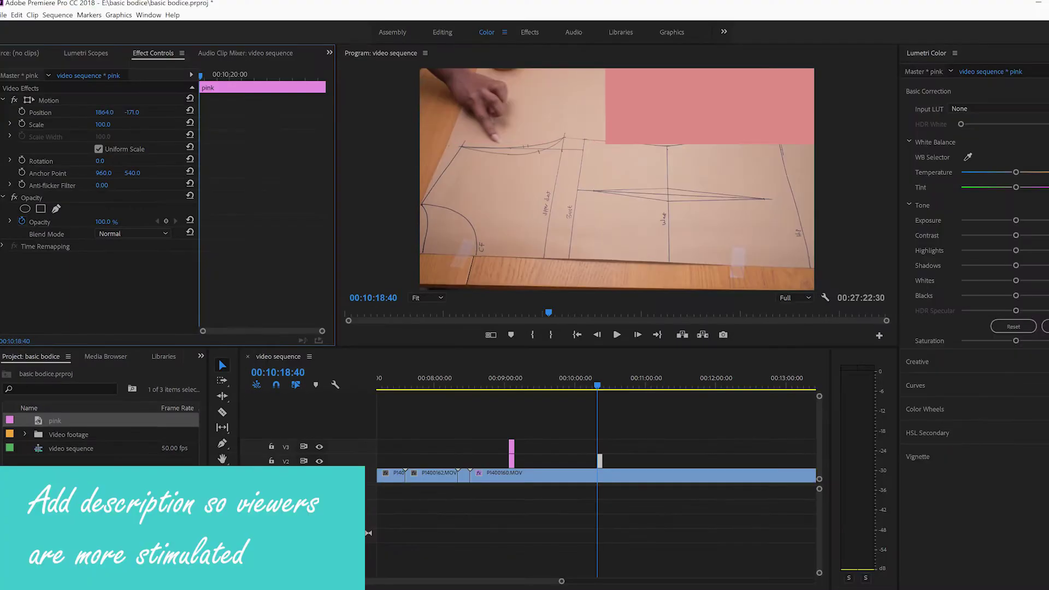
Add the text "Cut out pattern block" over the corner matte at 00:10:18:40 and save the project.
left_click(223, 474)
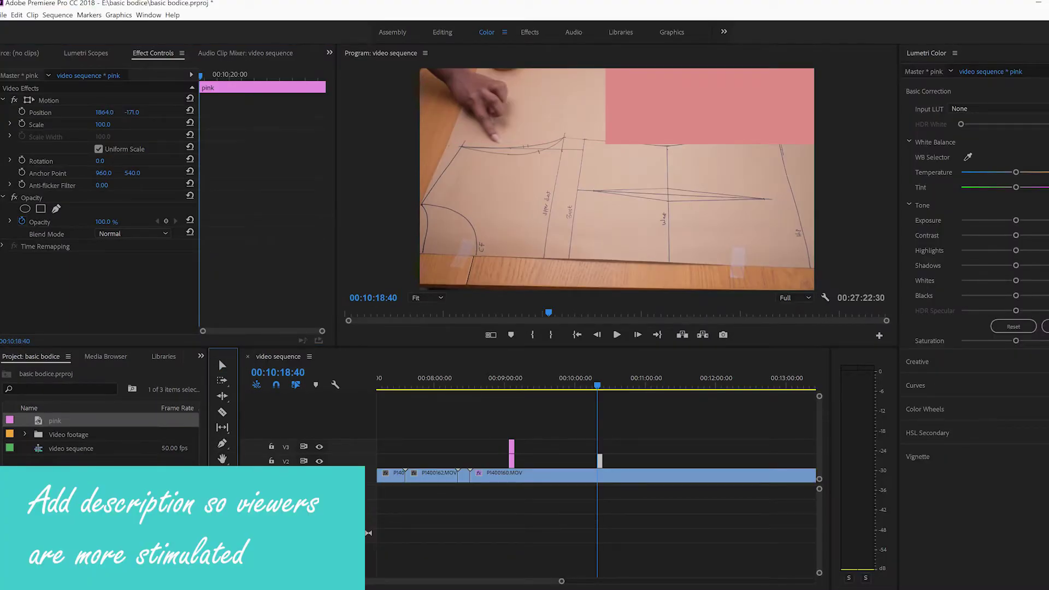
left_click(617, 87)
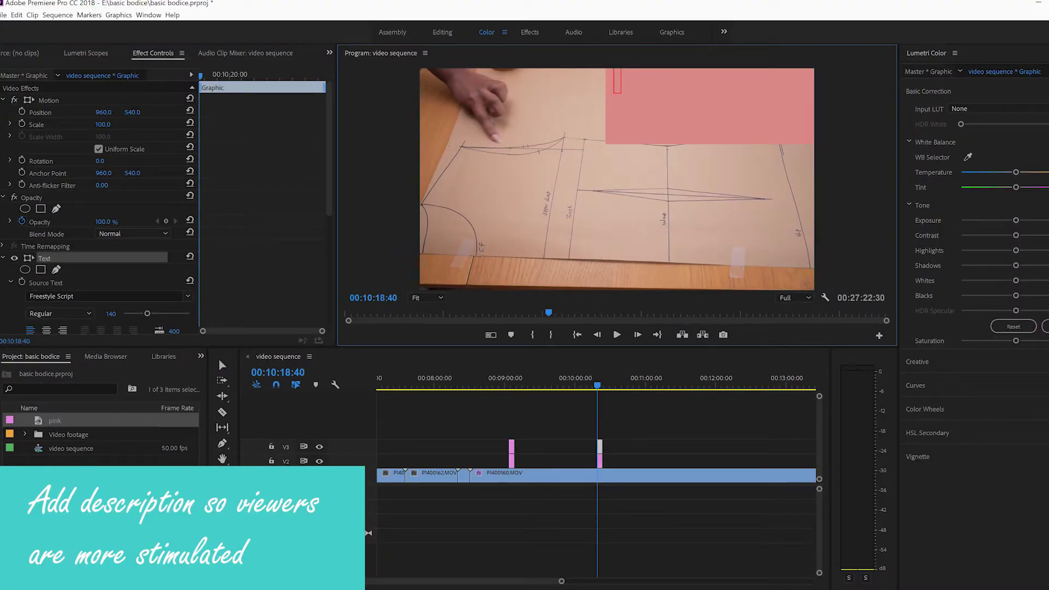
type("Cutting")
key("BackSpace")
key("BackSpace")
key("BackSpace")
key("BackSpace")
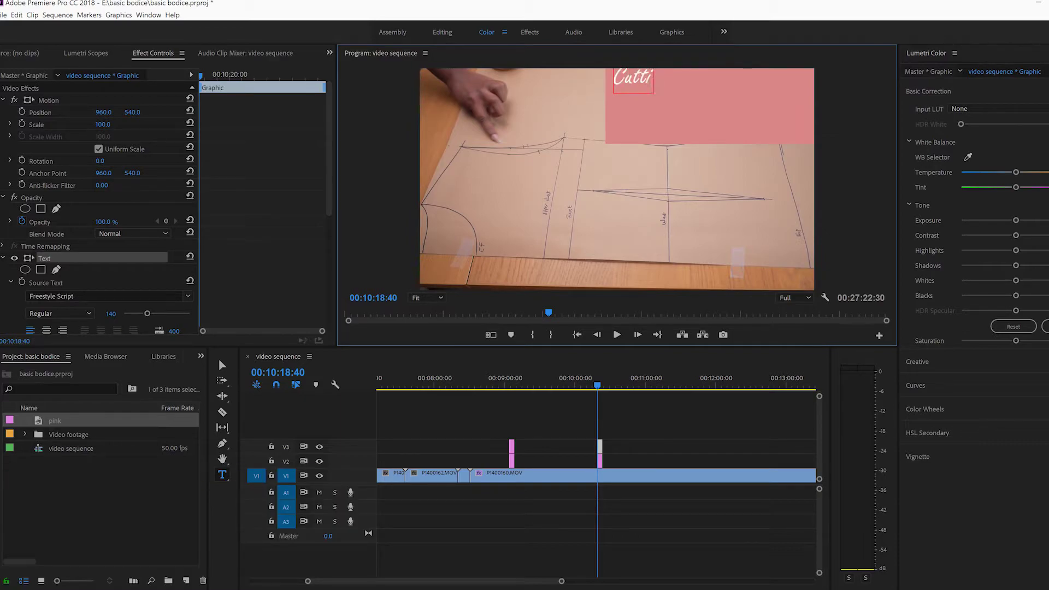
type("out patt")
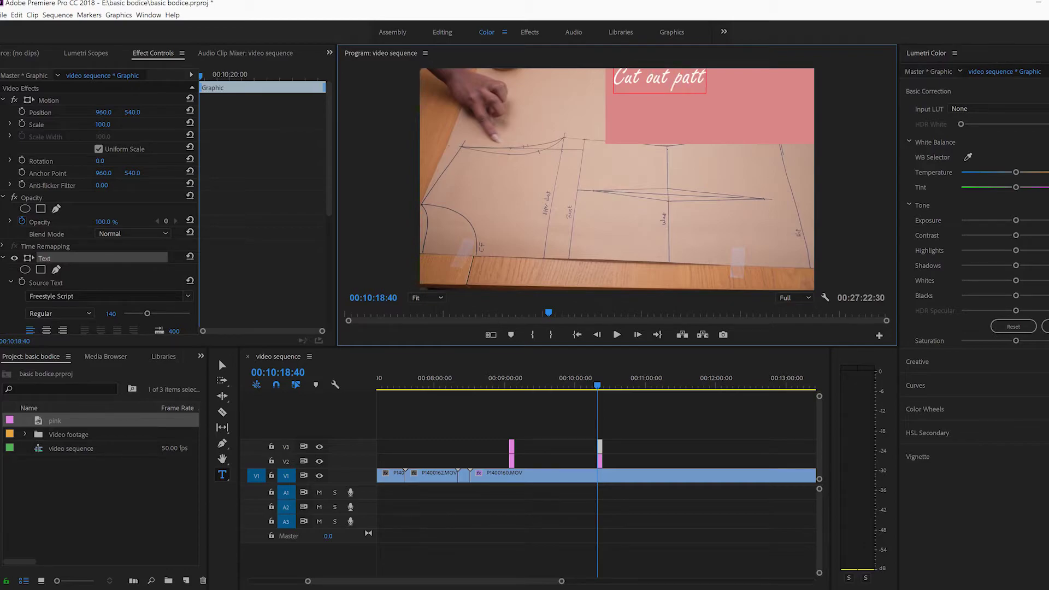
type("ern block")
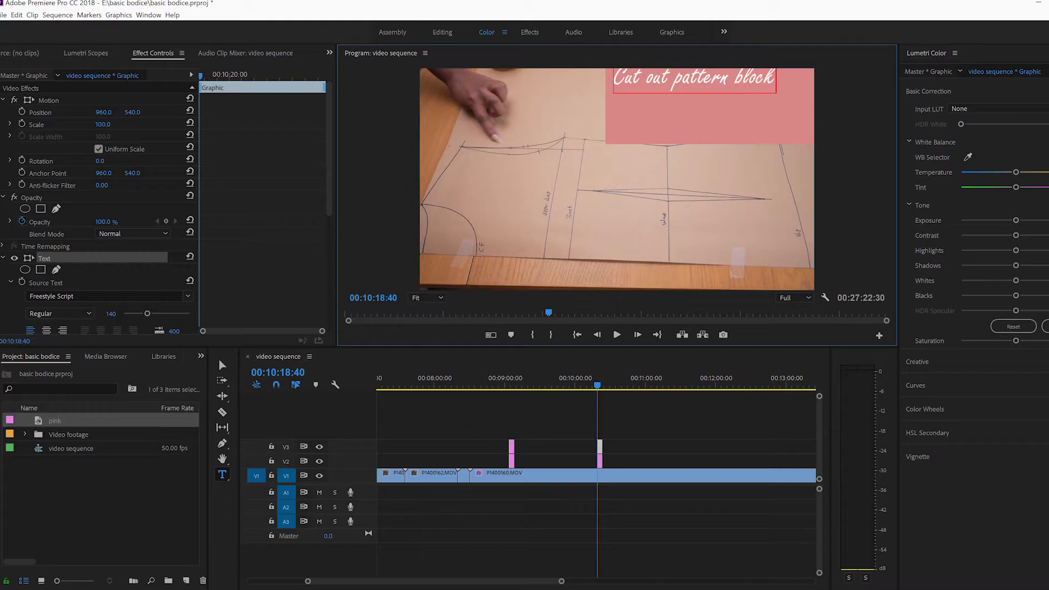
key("ctrl+s")
Shift the "Cut out pattern block" text fully into view and set the matte behind it to position 1952, -274.
left_click(222, 364)
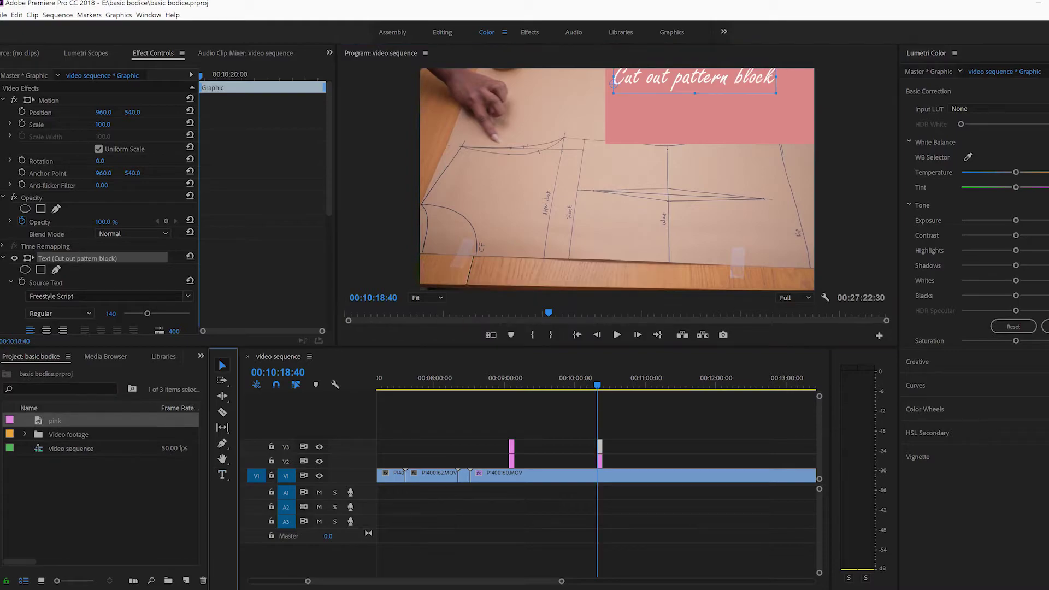
left_click_drag(694, 79, 721, 97)
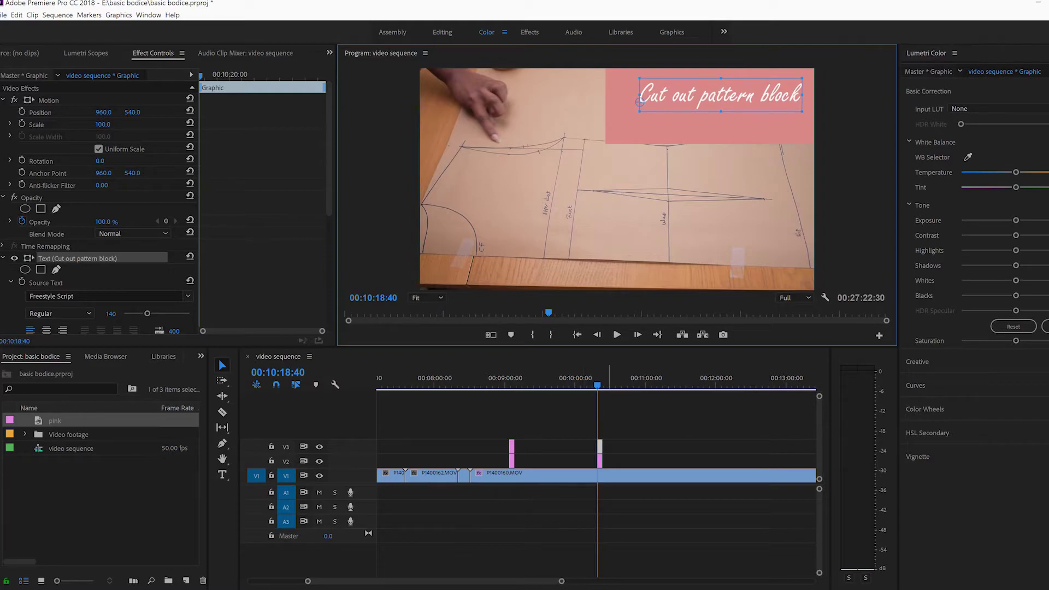
left_click(599, 462)
mouse_move(133, 112)
left_mouse_down()
mouse_move(78, 113)
mouse_move(150, 113)
left_mouse_up()
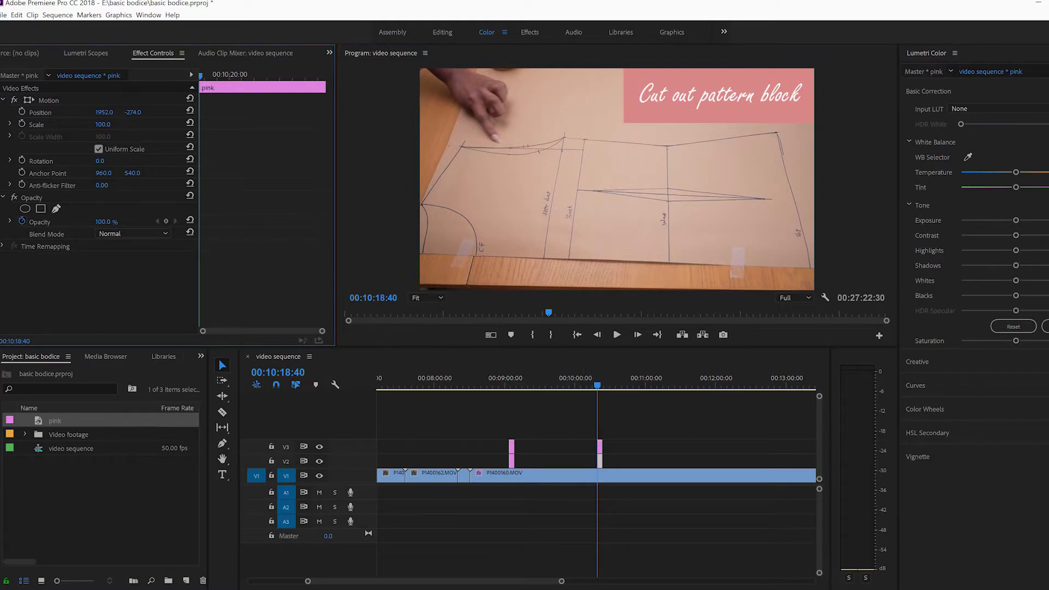
Save the project and play the sequence back from just before the "Cut out pattern block" title.
key("ctrl+s")
left_click_drag(597, 385, 593, 385)
left_click(633, 418)
key("space")
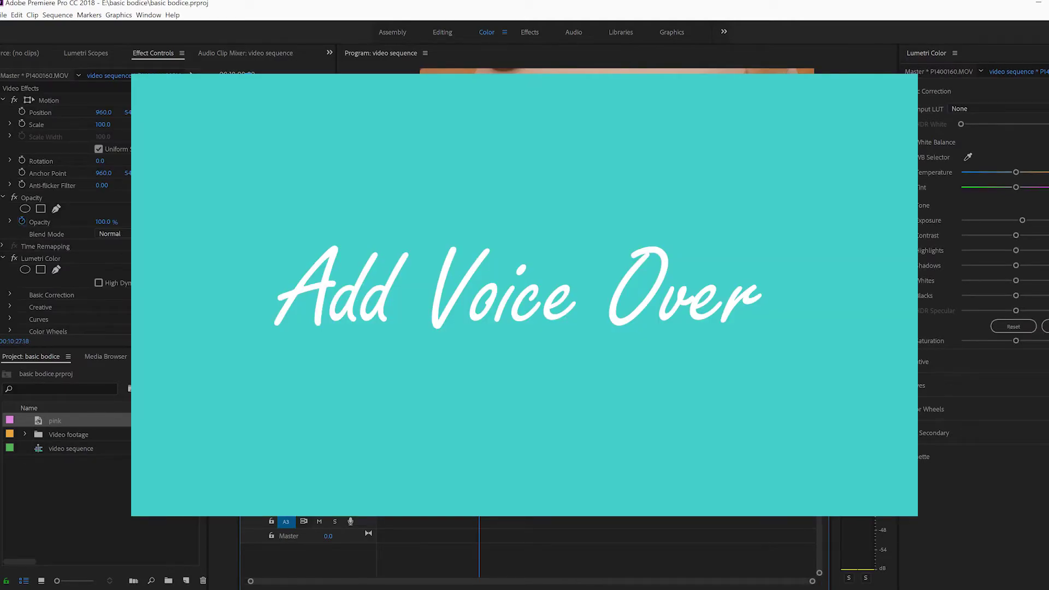
left_click_drag(479, 378, 405, 378)
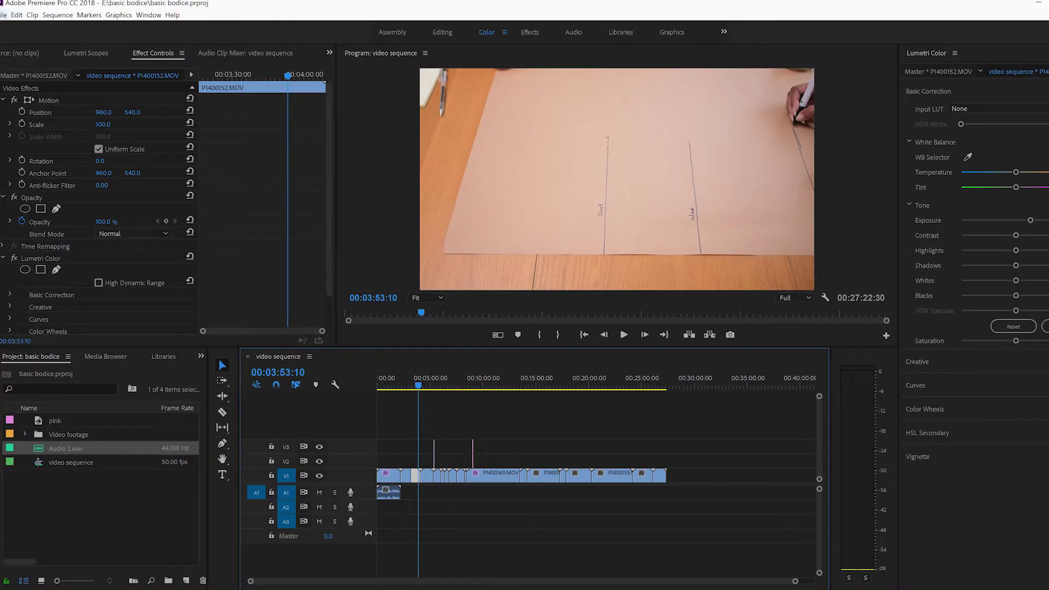
Start a media import and copy Ticker.mp3 from the Downloads folder.
left_click(3, 15)
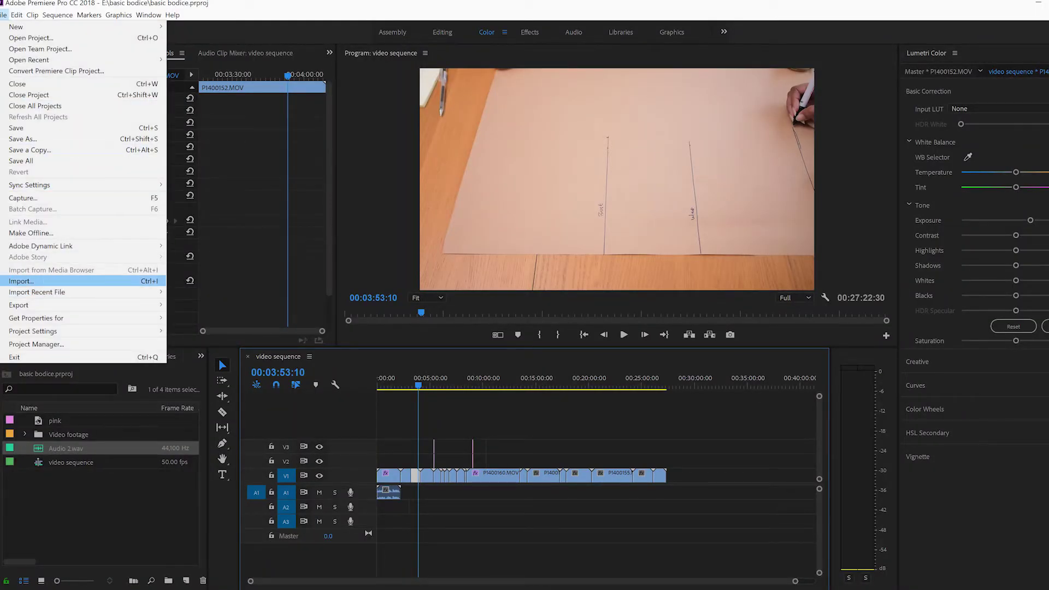
key("Return")
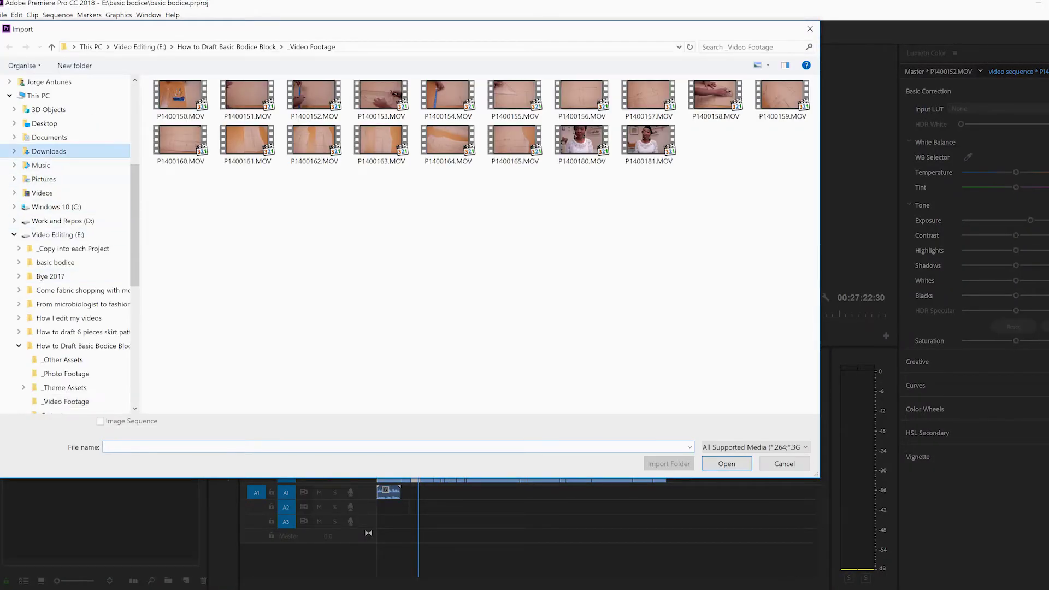
left_click(49, 151)
left_click(378, 188)
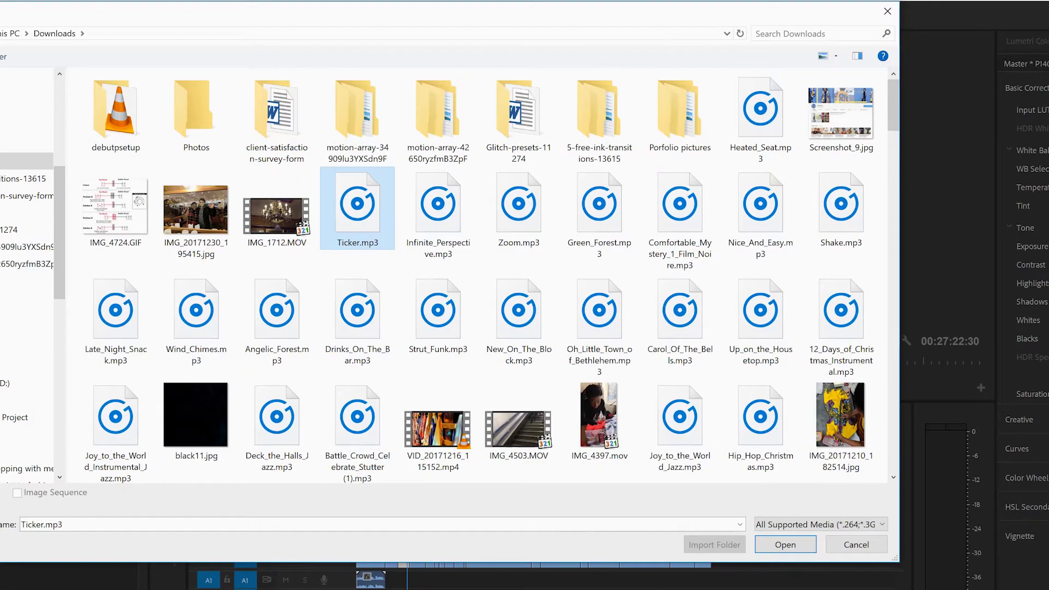
right_click(353, 236)
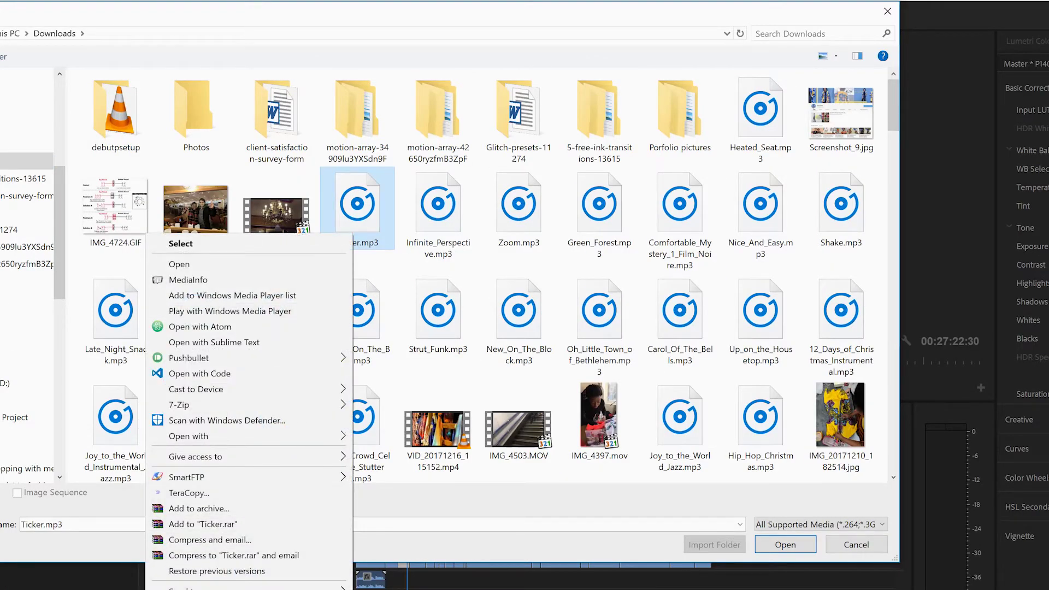
key("Escape")
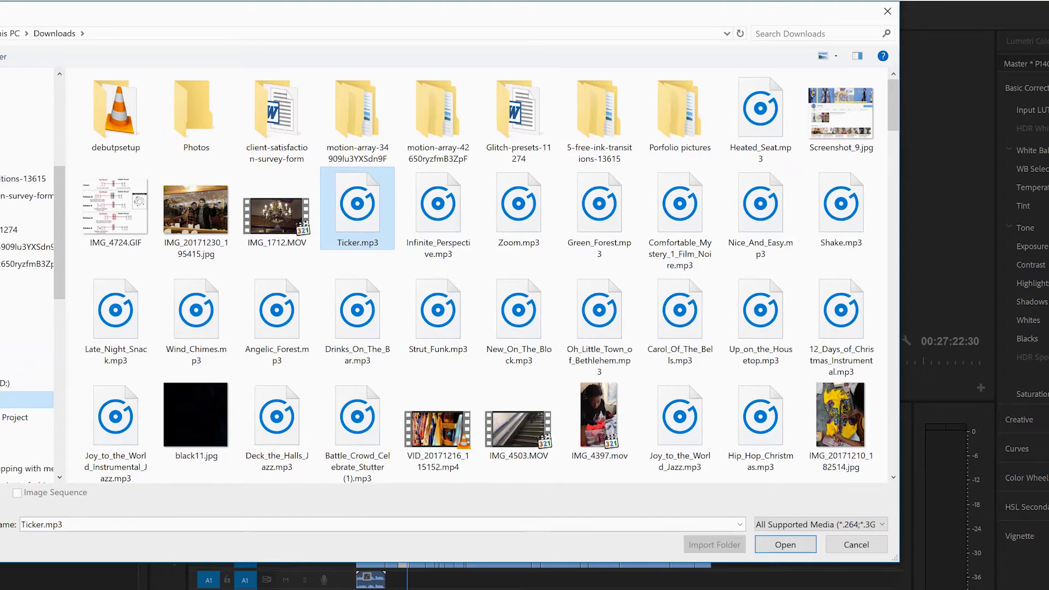
Paste Ticker.mp3 into the basic bodice folder on the Video Editing (E:) drive and import it into the project.
left_click(17, 399)
left_click(16, 434)
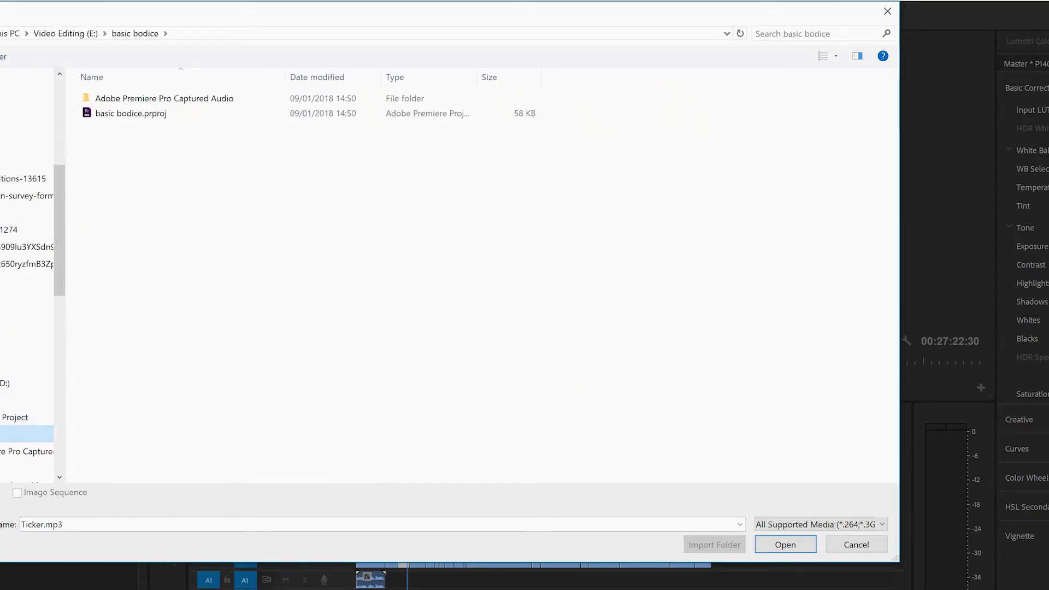
right_click(186, 197)
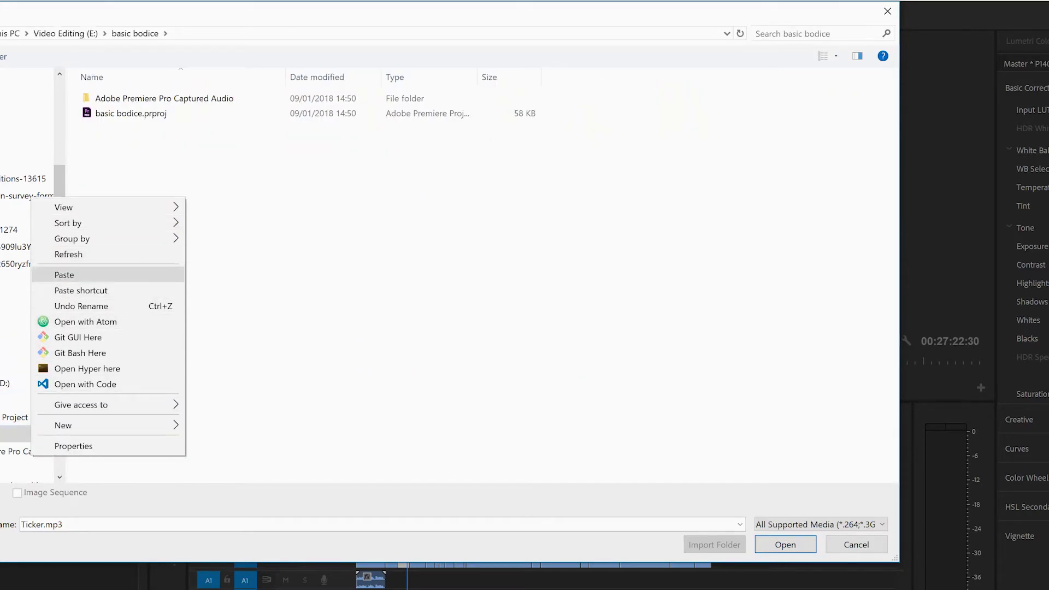
left_click(64, 275)
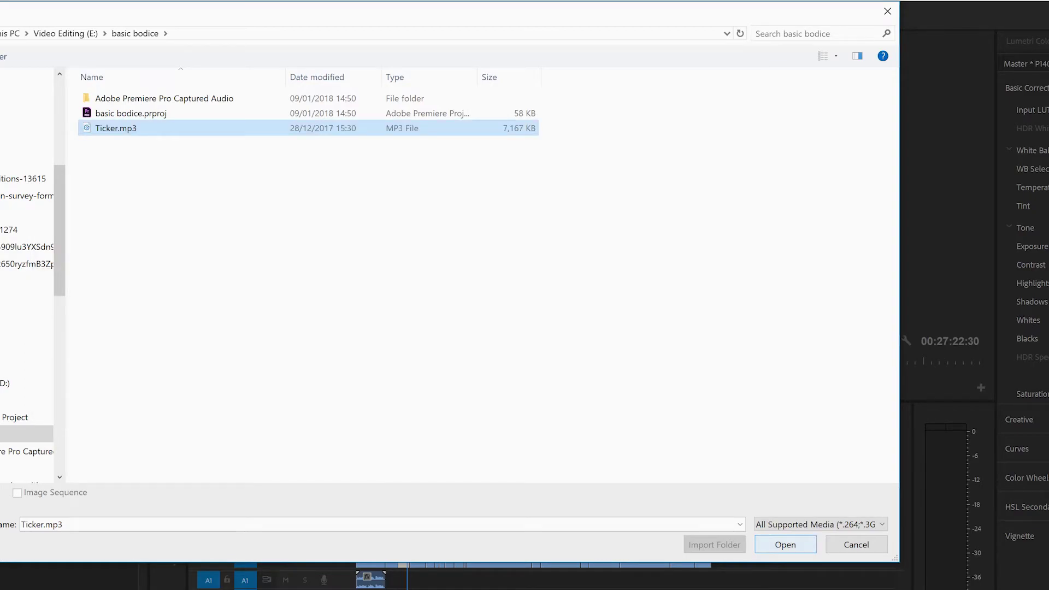
left_click(785, 545)
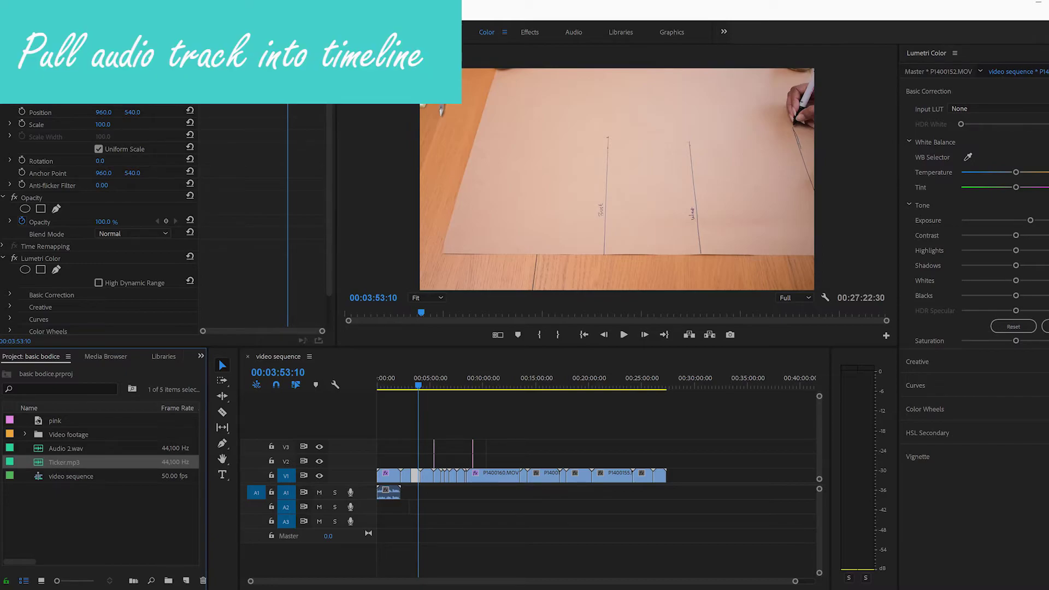
Place Ticker.mp3 on track A2 at about 00:04:00:00 and lower its clip volume to about -37.7 dB.
left_click_drag(64, 462, 434, 507)
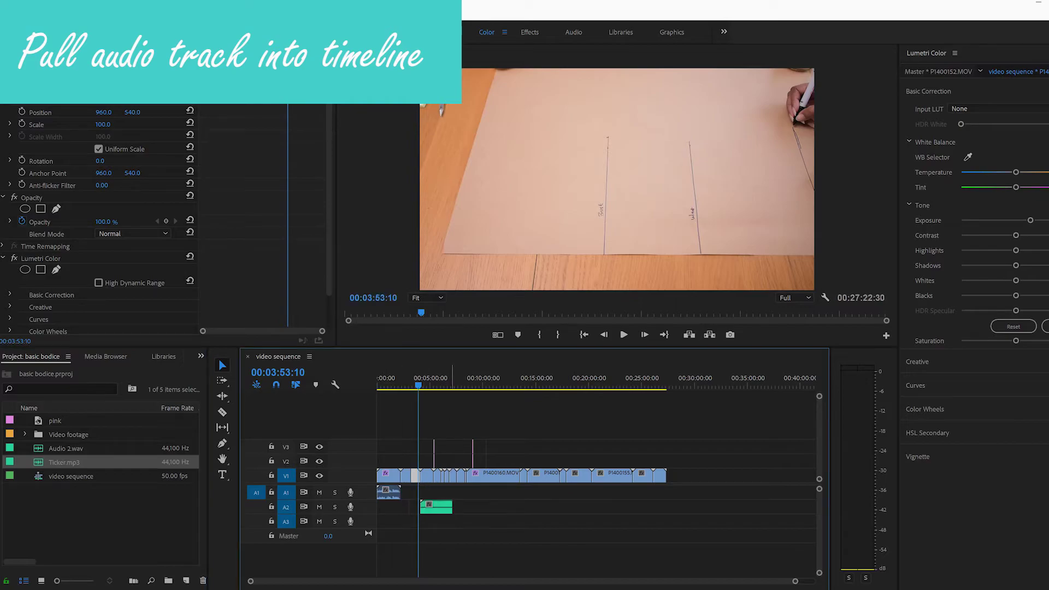
left_click_drag(418, 385, 426, 386)
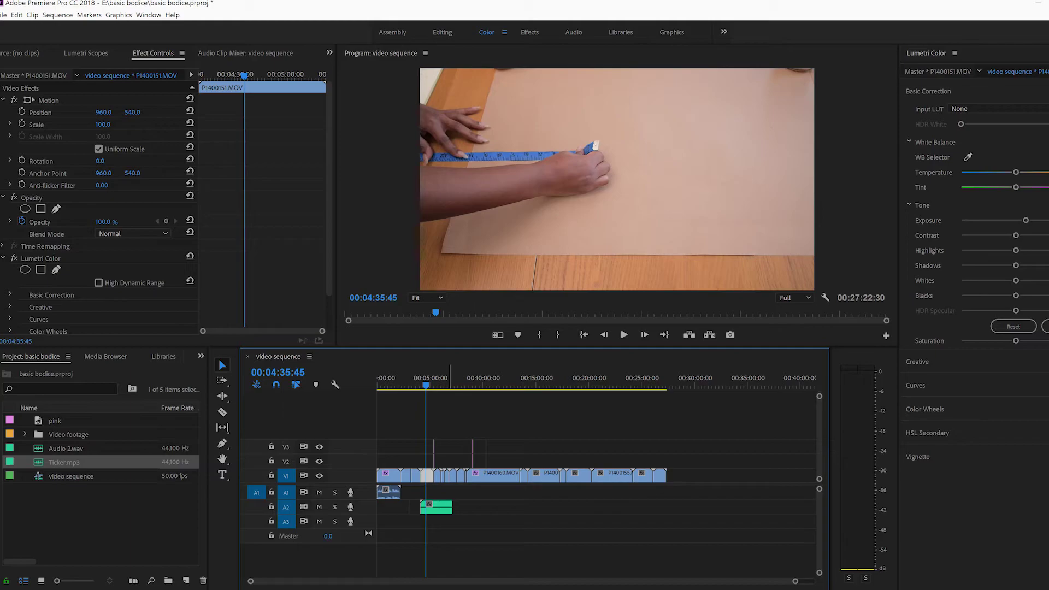
left_click(439, 508)
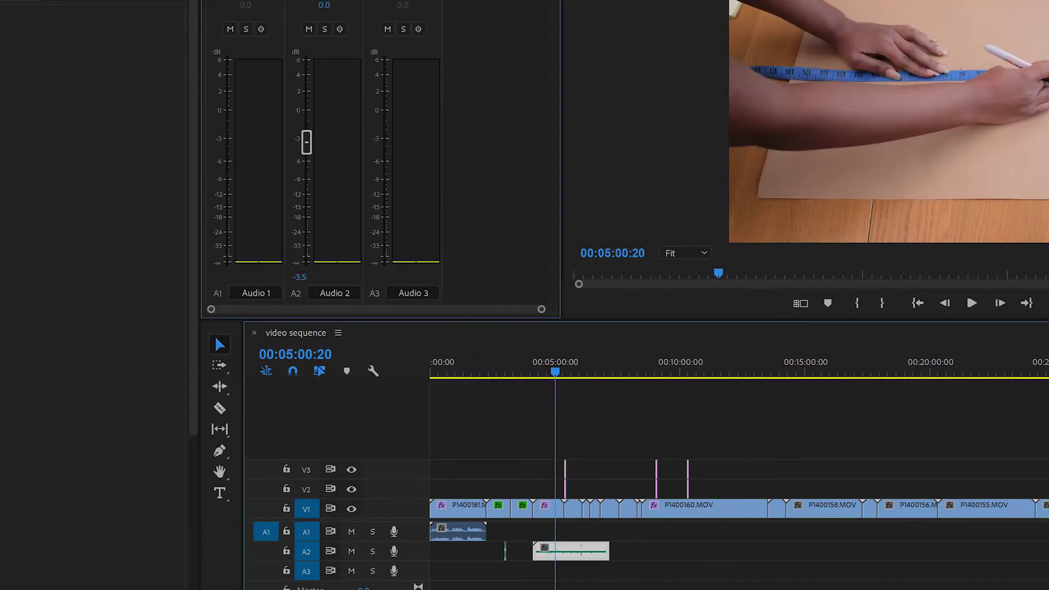
left_click_drag(307, 142, 307, 249)
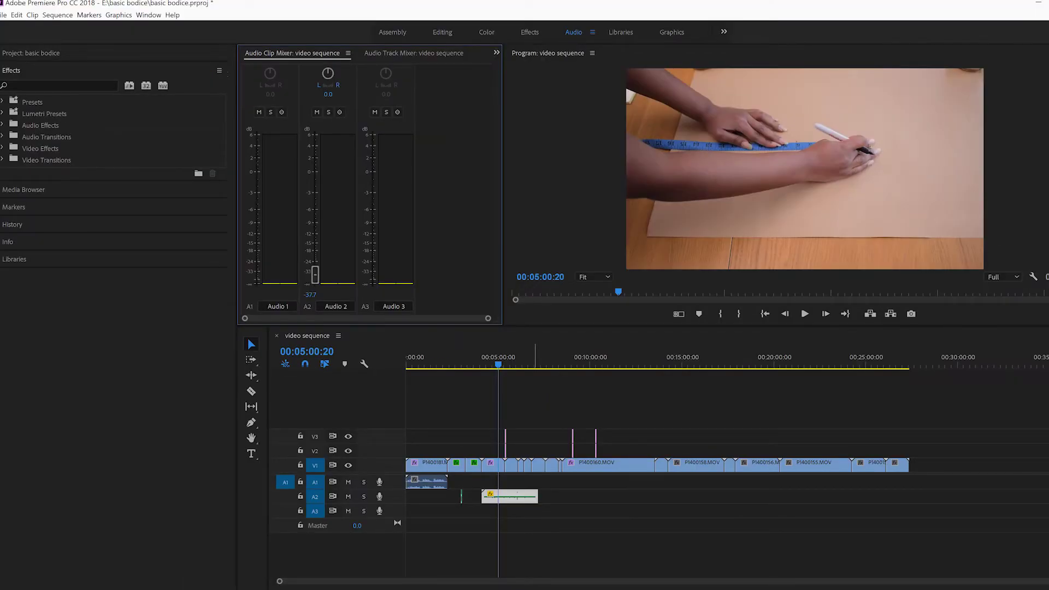
key("space")
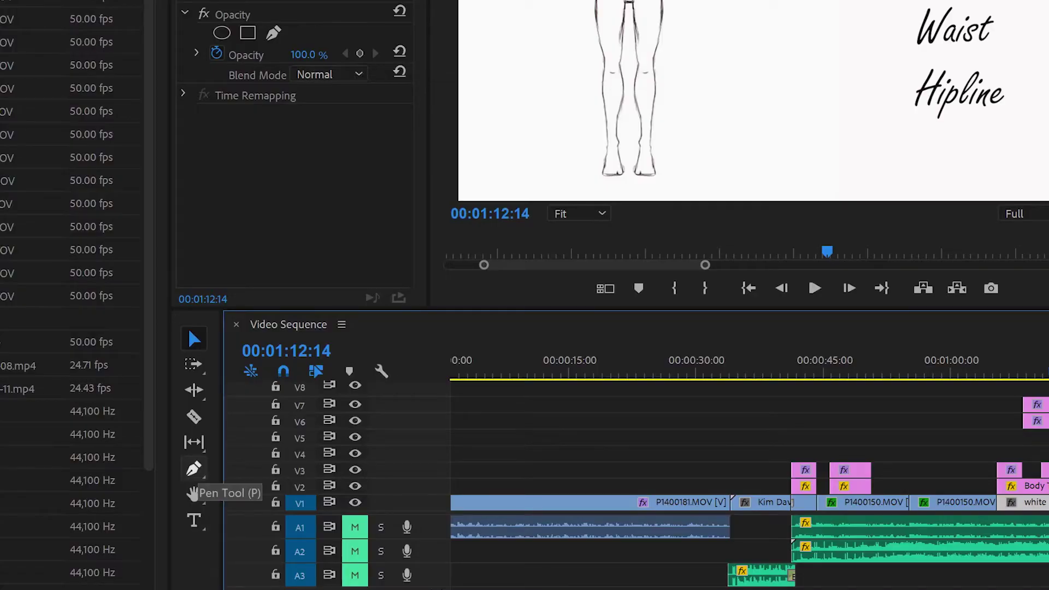
Draw an open freeform curve with the Pen tool across and beside the figure's legs at 00:01:12:14.
left_click(194, 468)
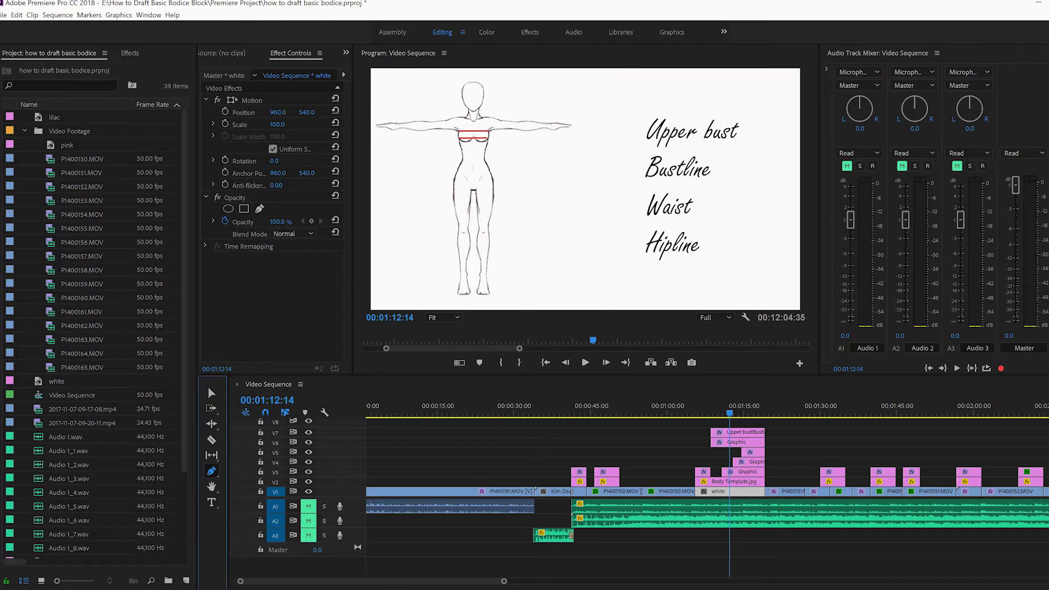
left_click(462, 159)
left_click_drag(566, 229, 569, 260)
mouse_move(557, 274)
left_mouse_down()
mouse_move(518, 279)
mouse_move(498, 247)
mouse_move(499, 193)
mouse_move(514, 188)
left_mouse_up()
left_click_drag(445, 208, 434, 226)
left_click_drag(412, 241, 413, 252)
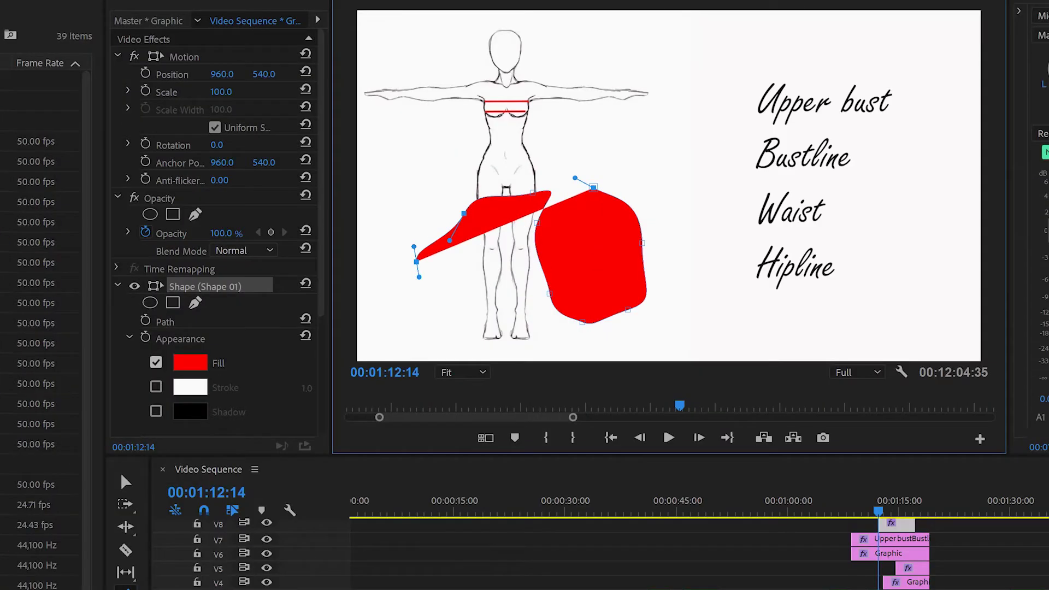
Turn off the curve's fill, give it a dark red stroke with a width of 8.0, and deselect the shape.
left_click(156, 362)
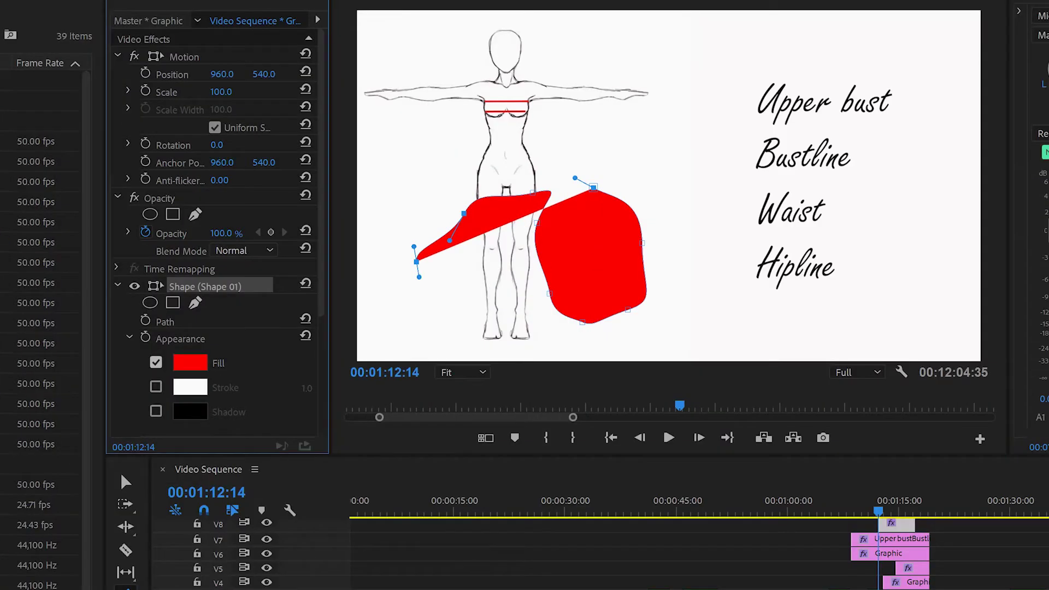
left_click(155, 386)
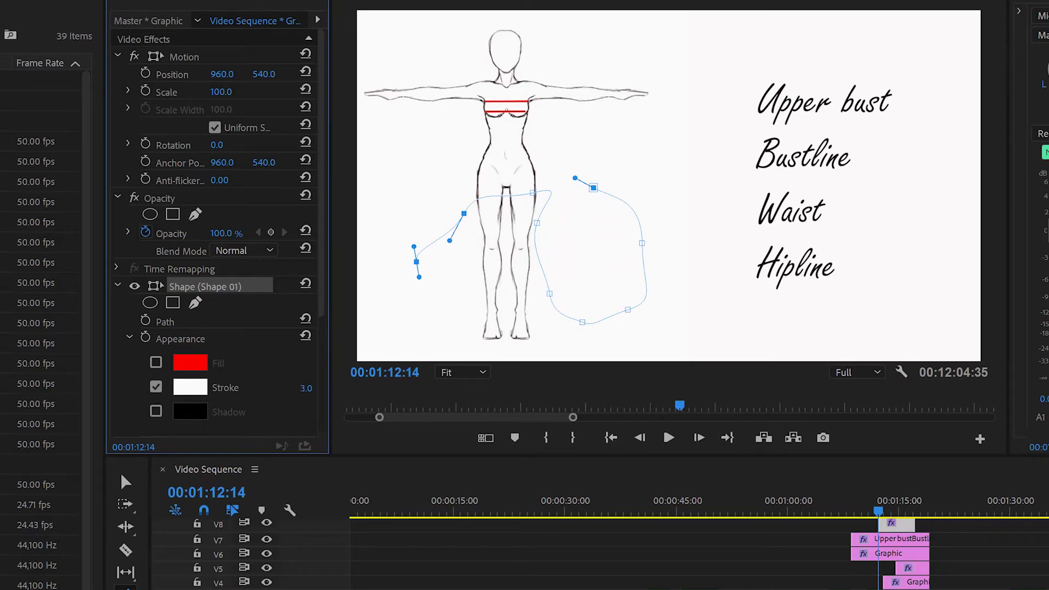
left_click(190, 387)
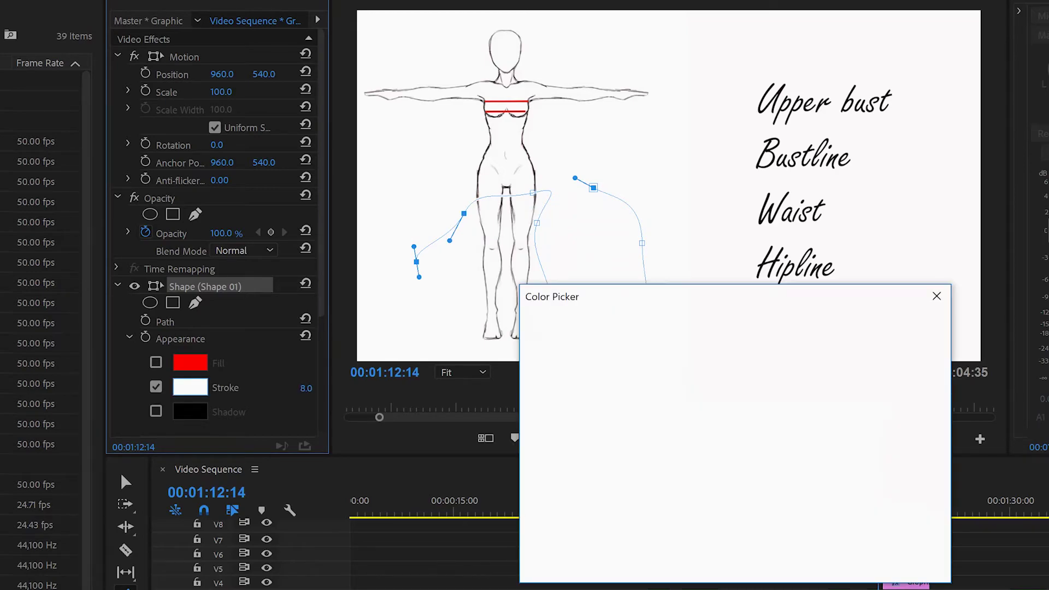
left_click(714, 421)
left_click(906, 326)
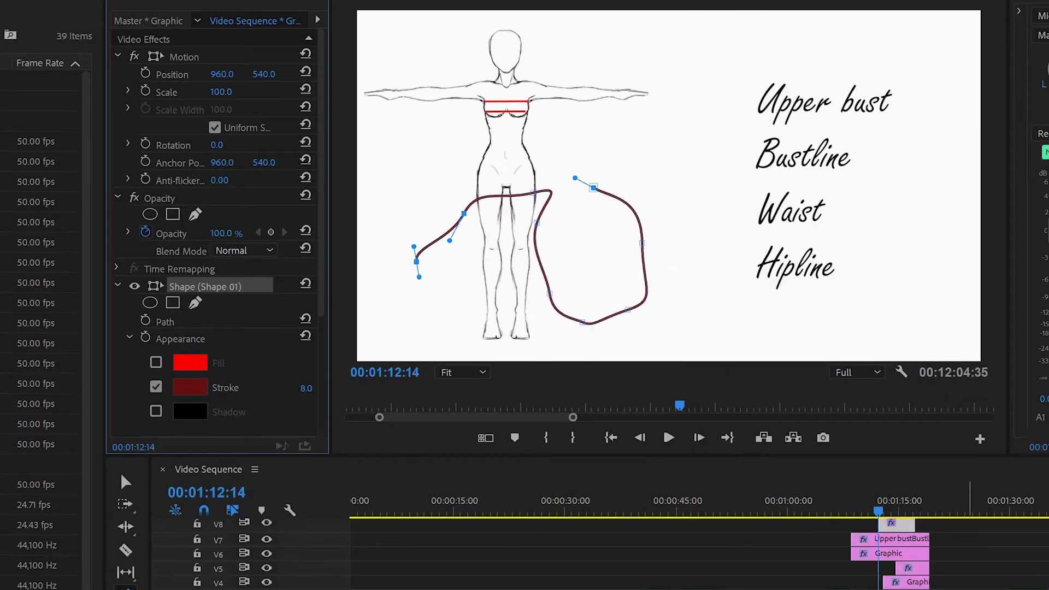
left_click(125, 481)
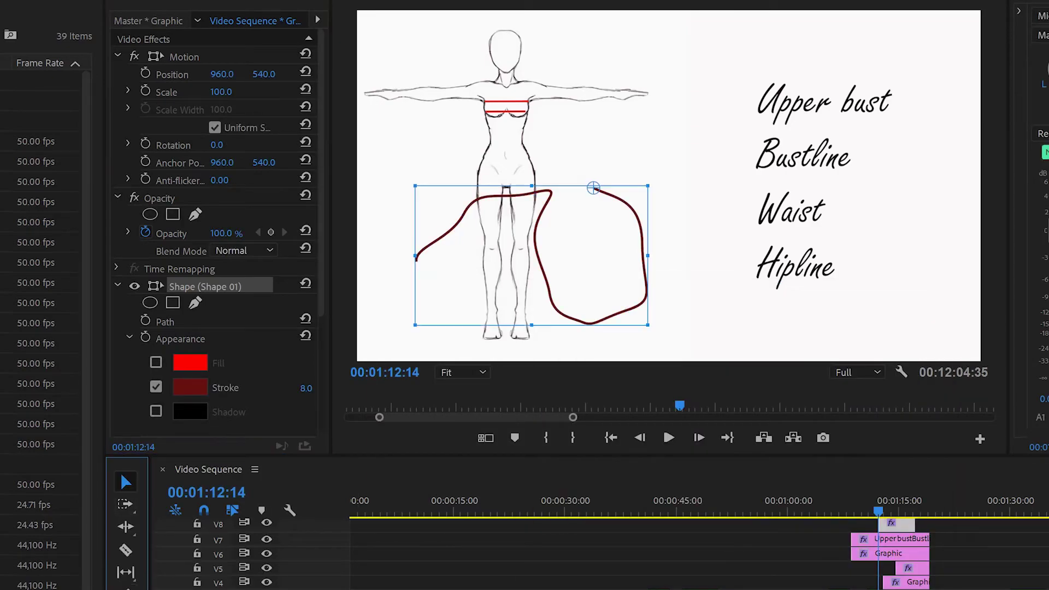
left_click(952, 536)
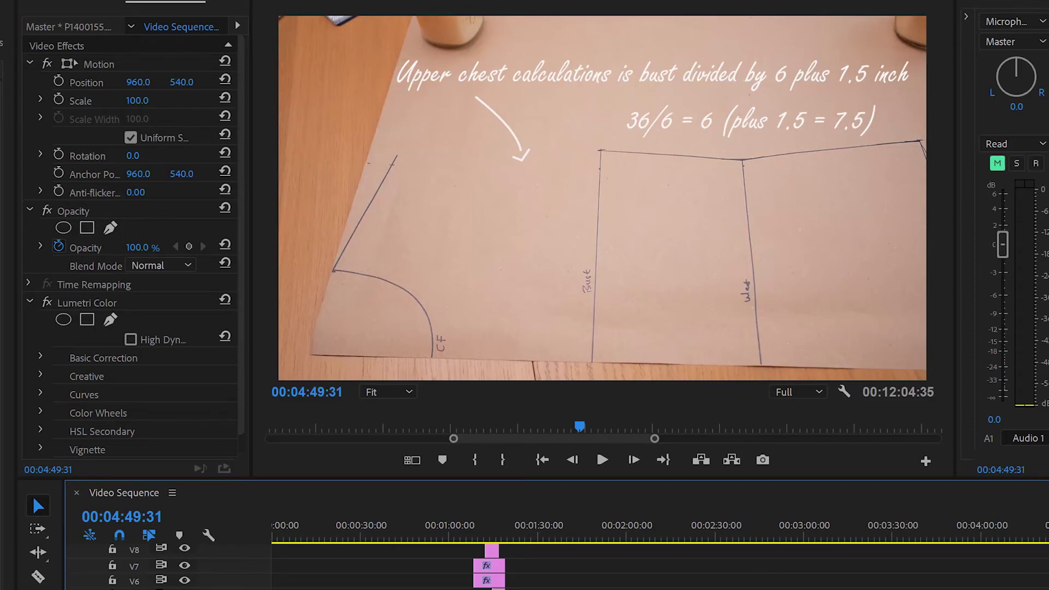
Review the arrow annotation, the social media end cards and the edit points from 00:02:27:39 onwards in the sequence.
left_click_drag(580, 427, 528, 426)
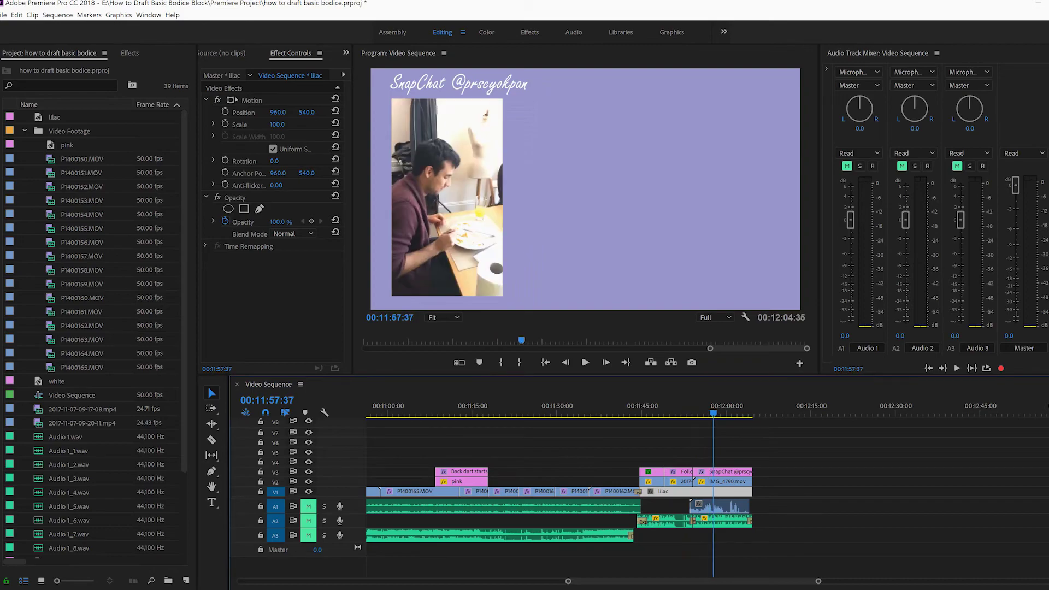
left_click_drag(716, 413, 669, 413)
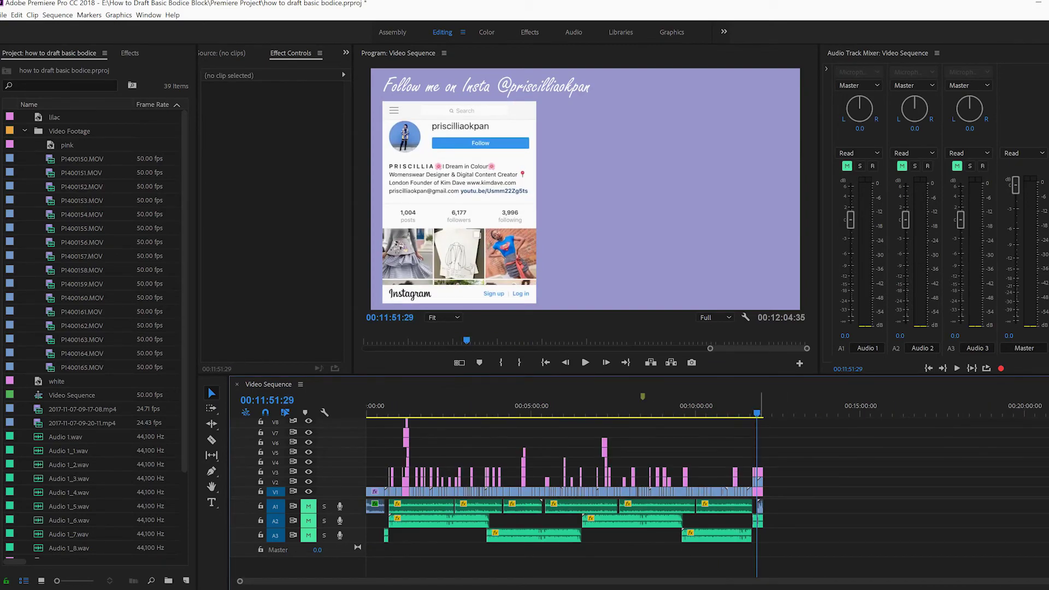
left_click_drag(756, 413, 484, 414)
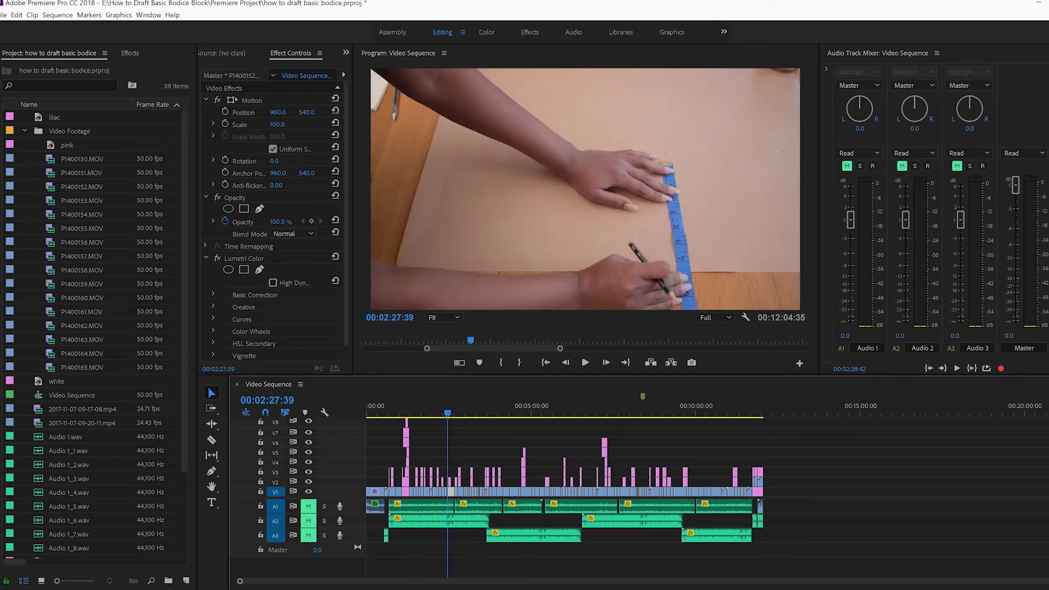
key("Up")
key("Down")
key("Down")
key("Down")
key("Down")
key("Down")
key("Down")
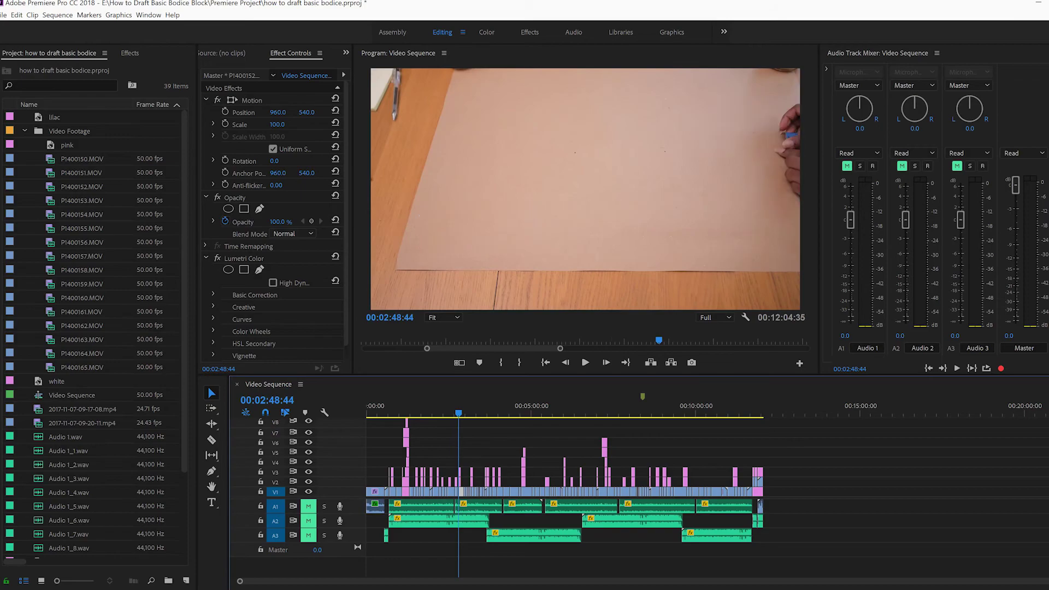